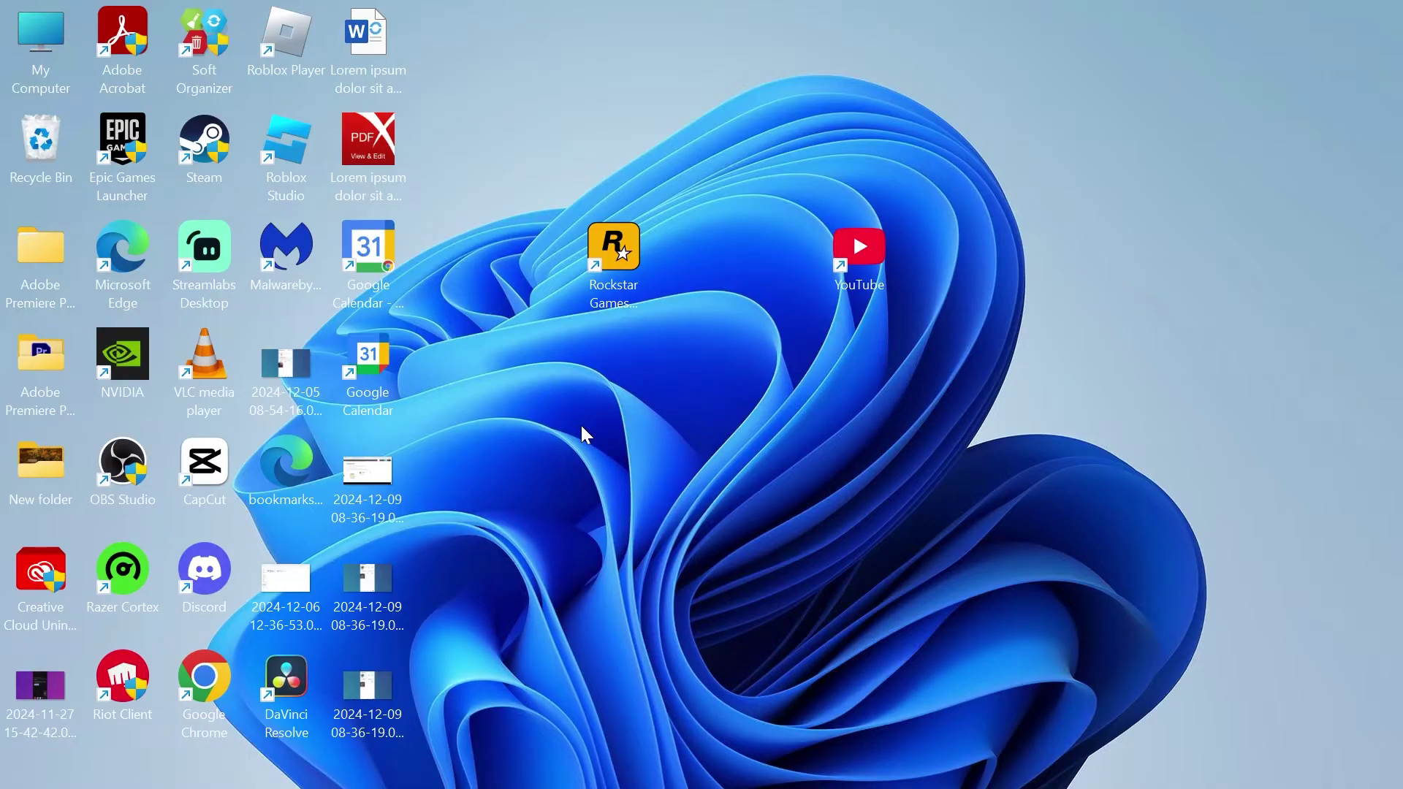
Launch Chrome, showing Microsoft Learn's Visual C++ Redistributable latest supported downloads page
click(696, 775)
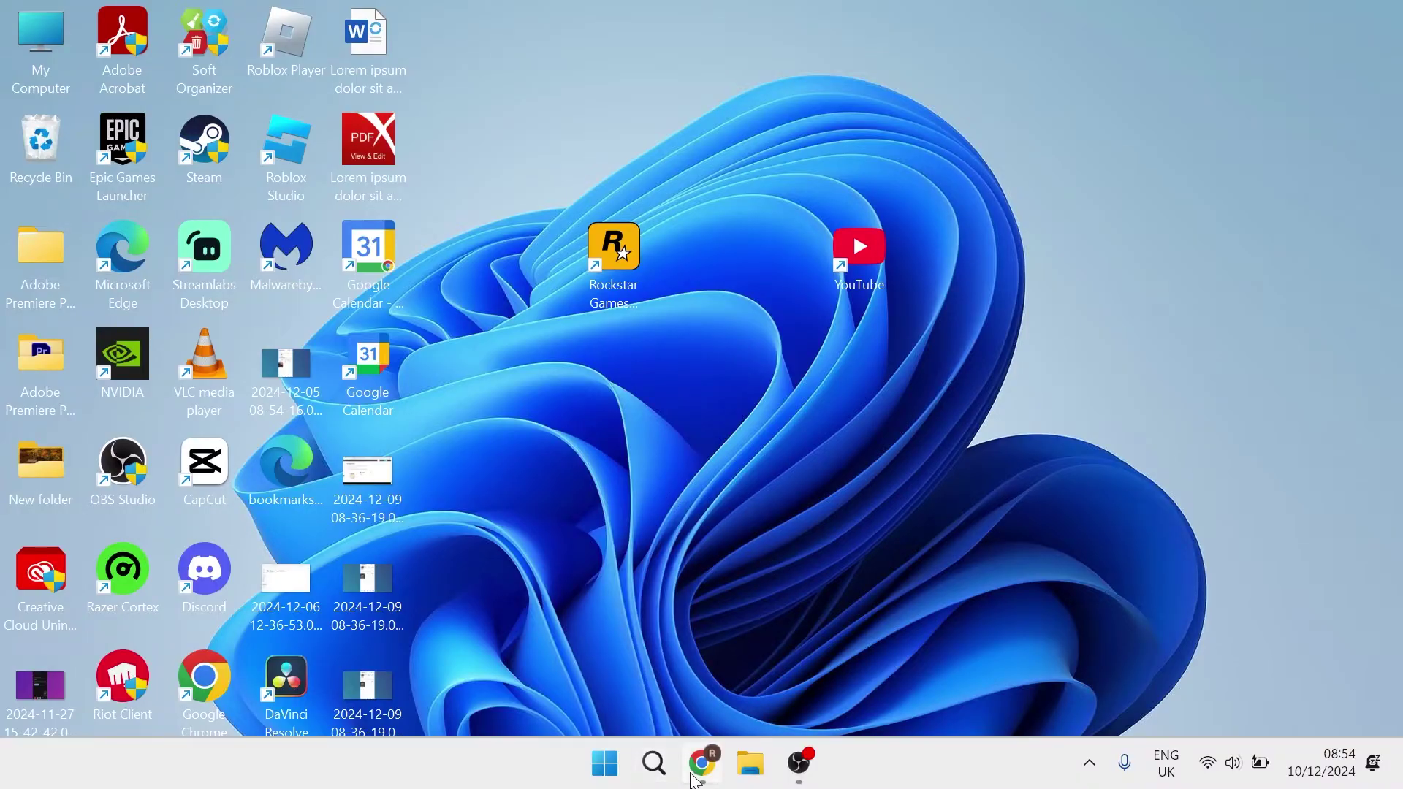
Scroll to the ARM64/X86/X64 download links table and highlight the X64 label
scroll(1008, 208, down, 1)
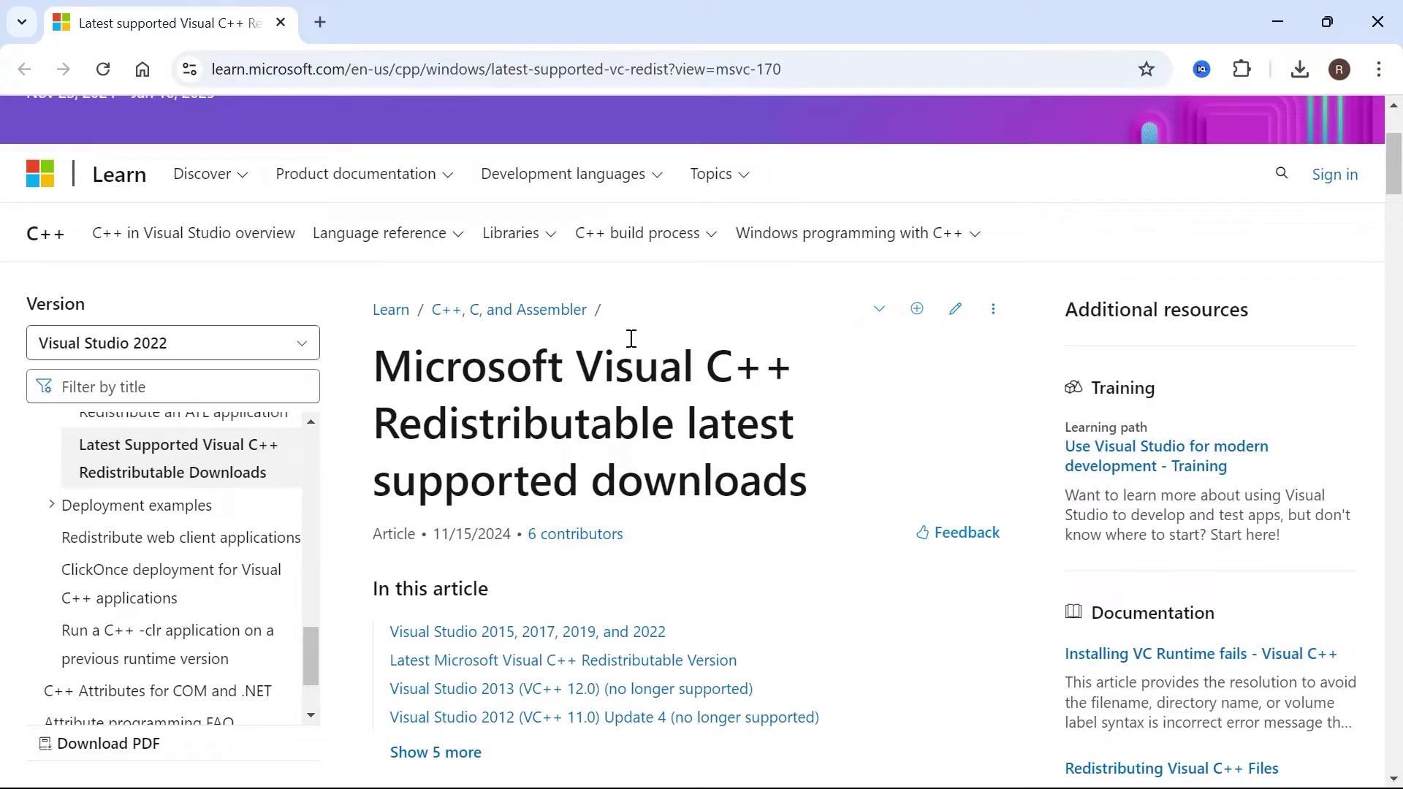
scroll(737, 349, down, 5)
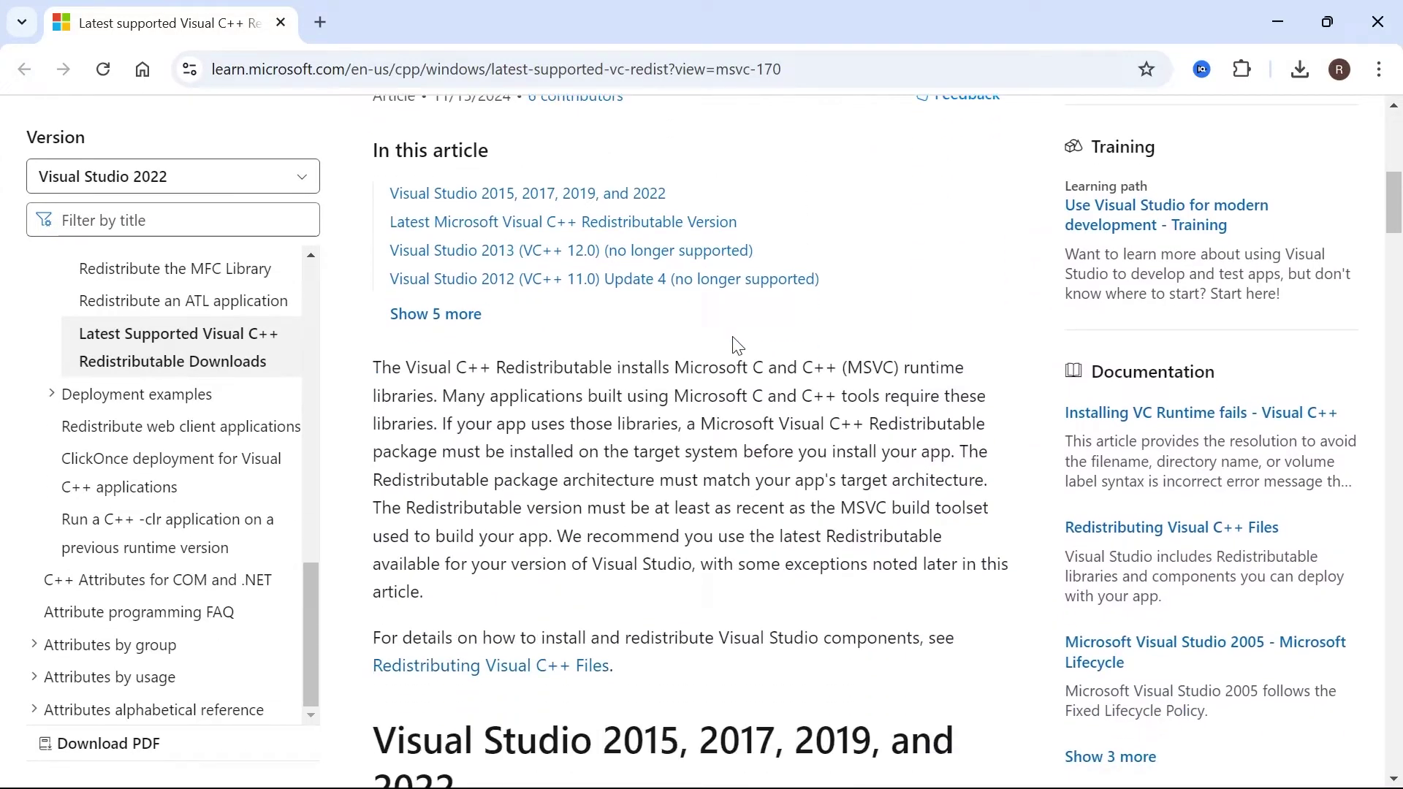
scroll(736, 349, down, 15)
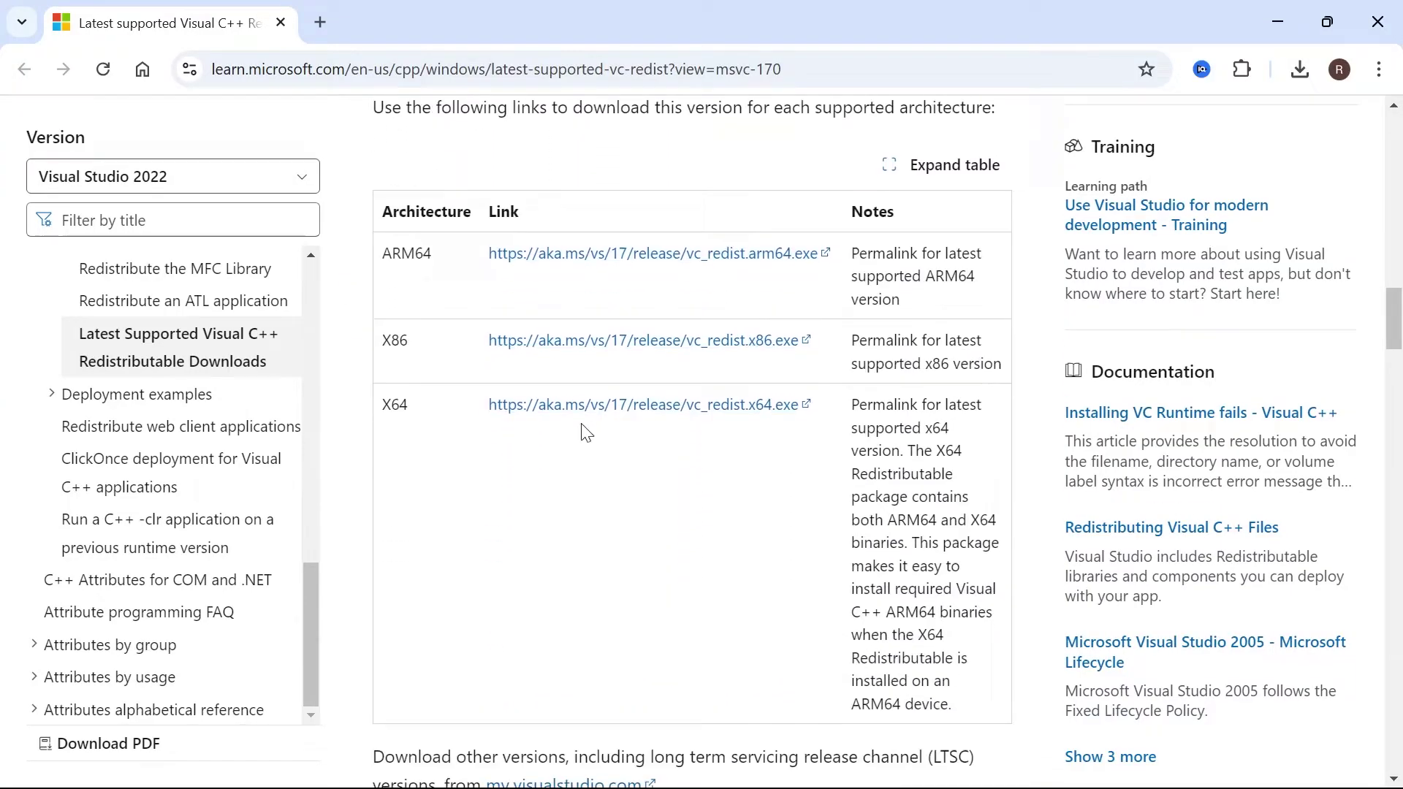
drag(384, 338, 436, 347)
click(423, 410)
double_click(393, 411)
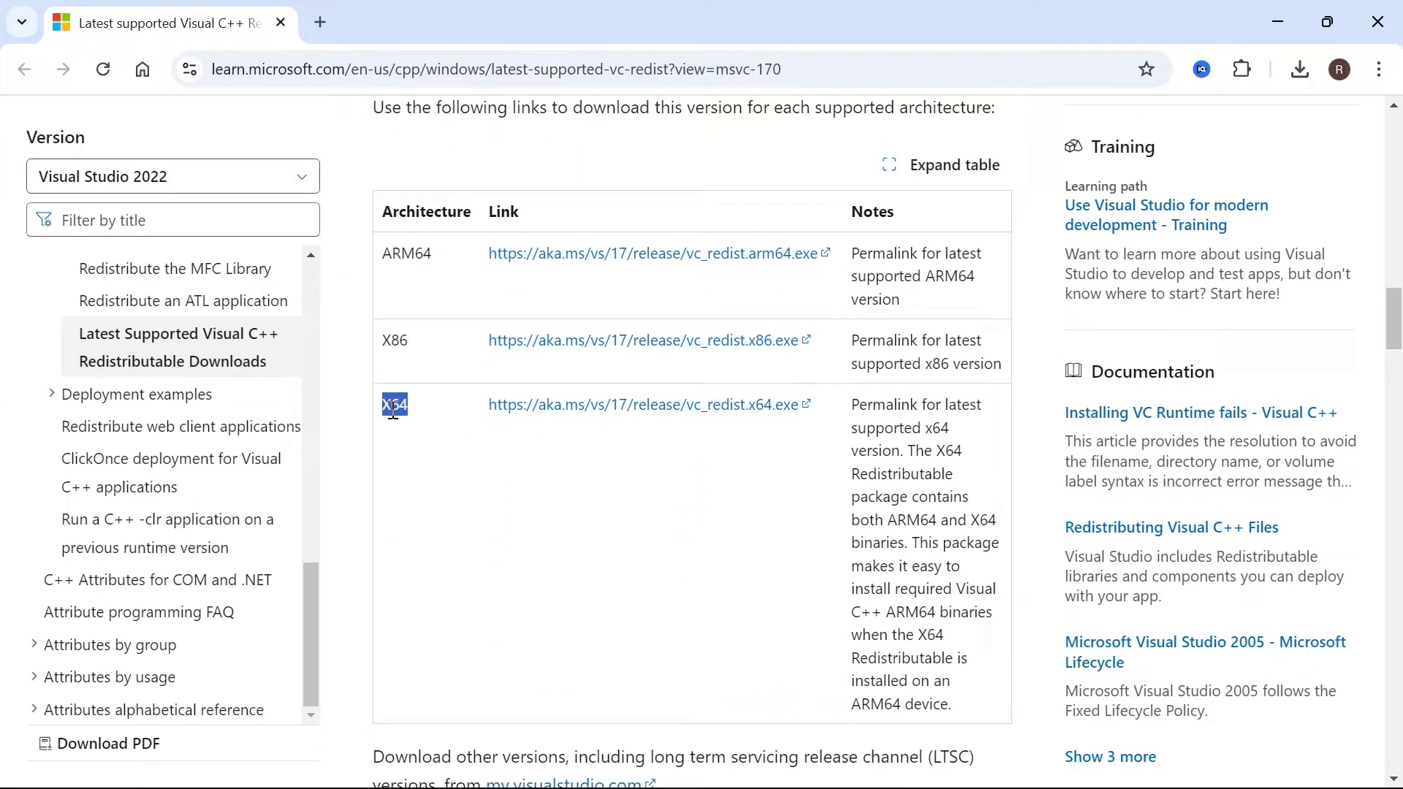
click(491, 484)
click(524, 338)
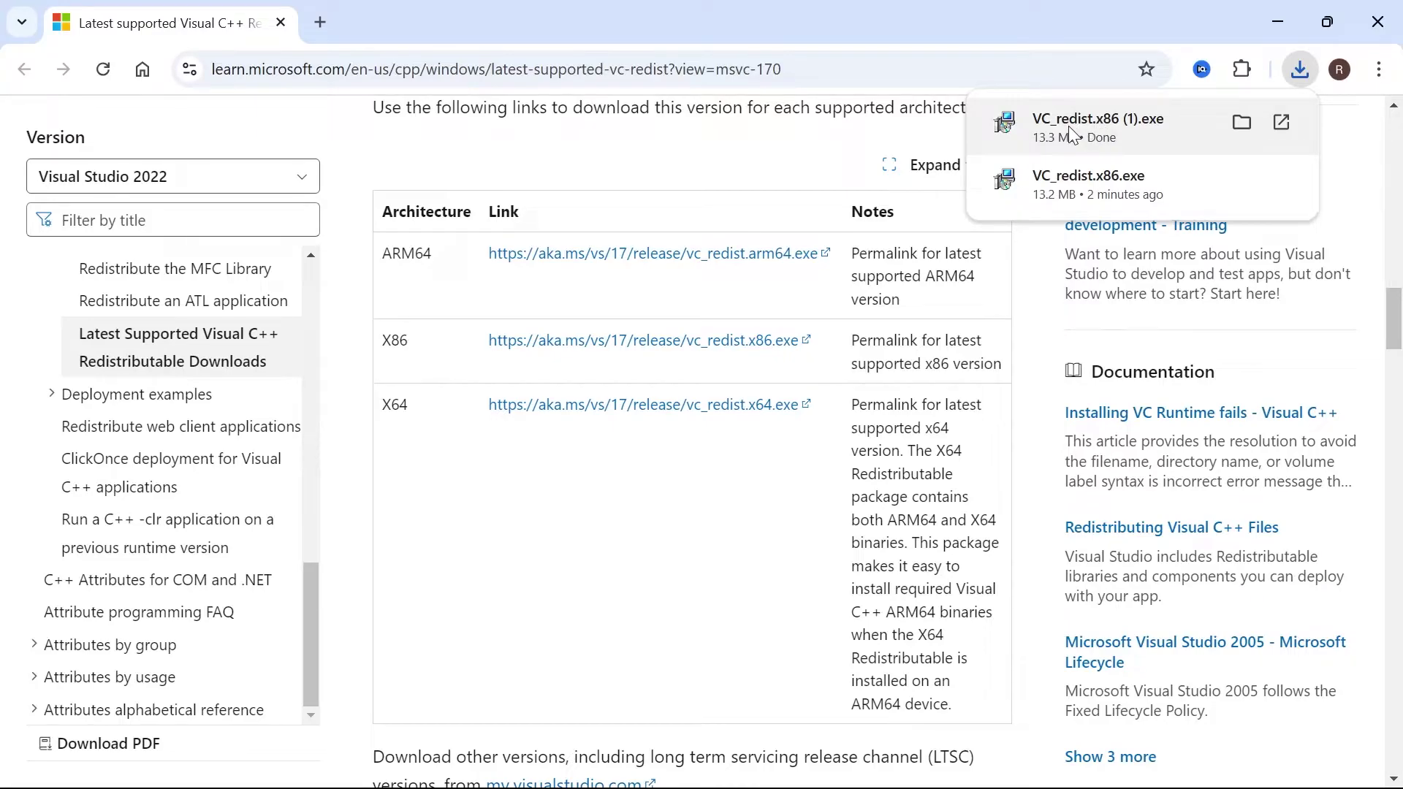
click(1068, 124)
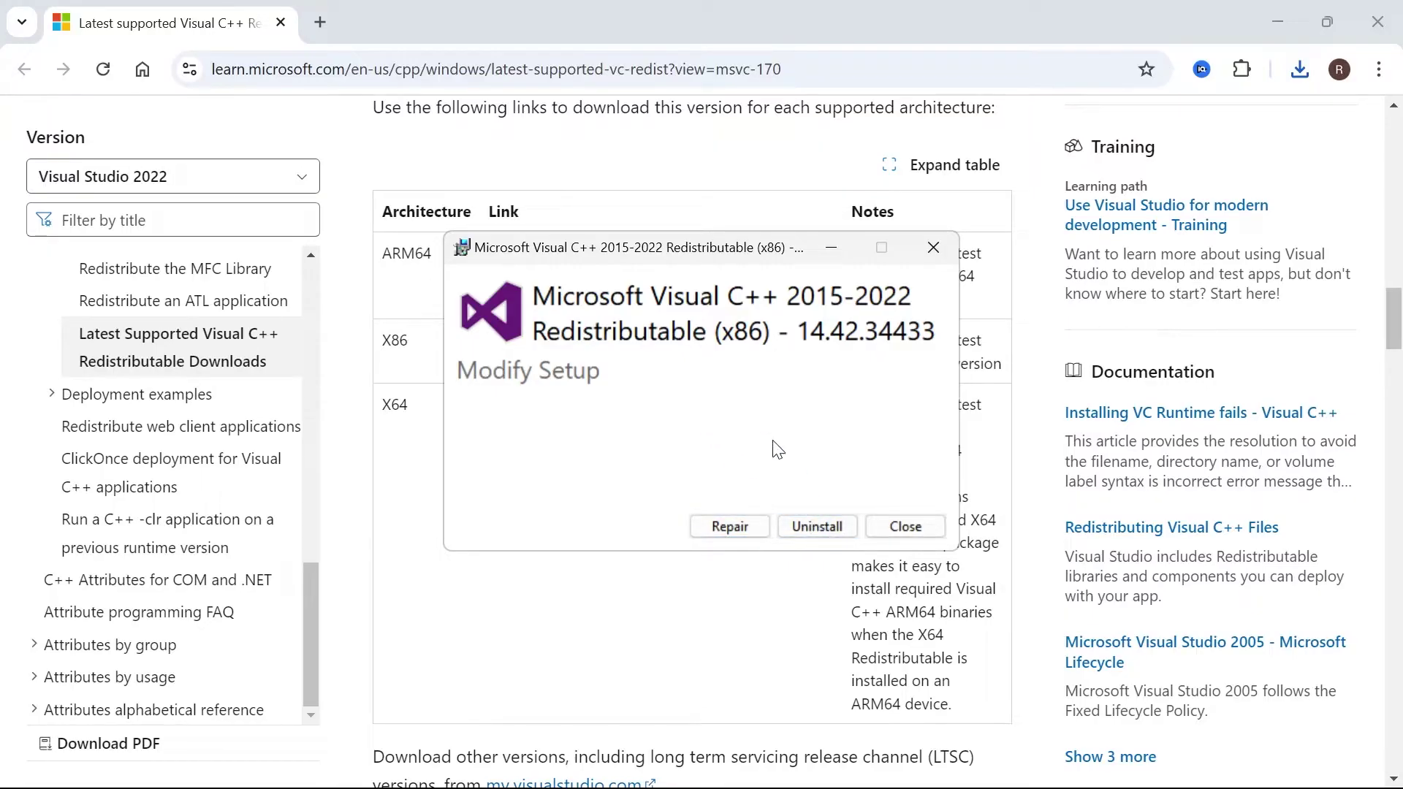
click(728, 529)
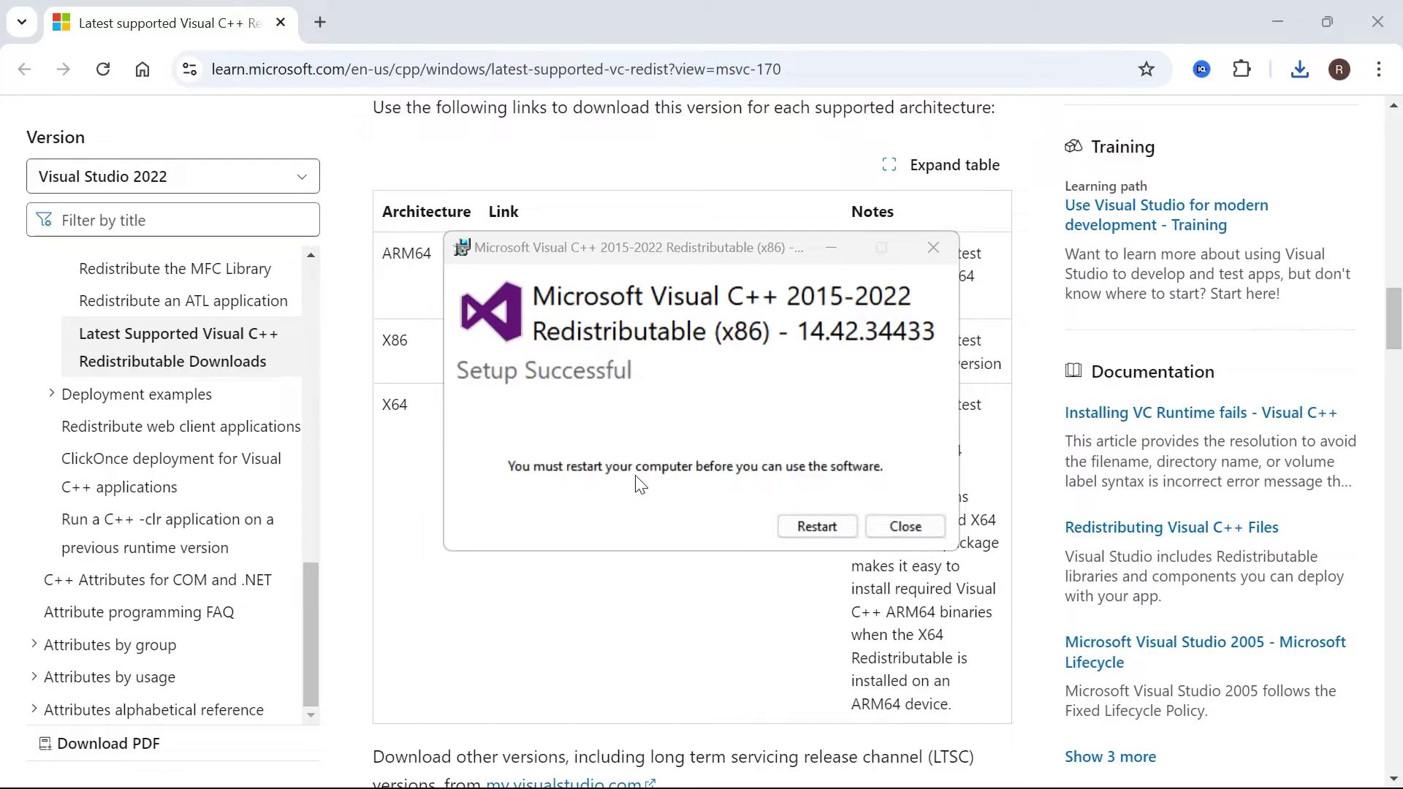
click(906, 527)
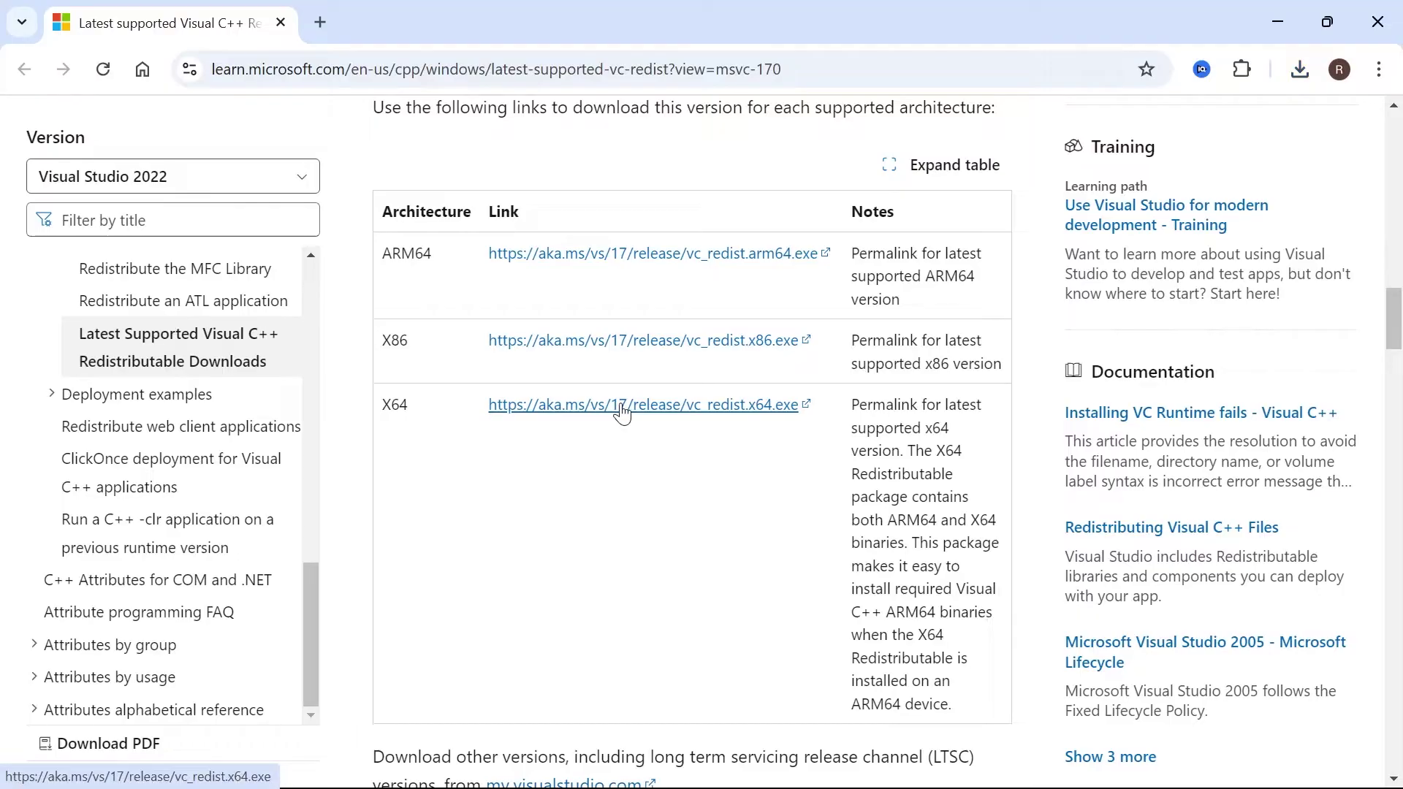
click(622, 413)
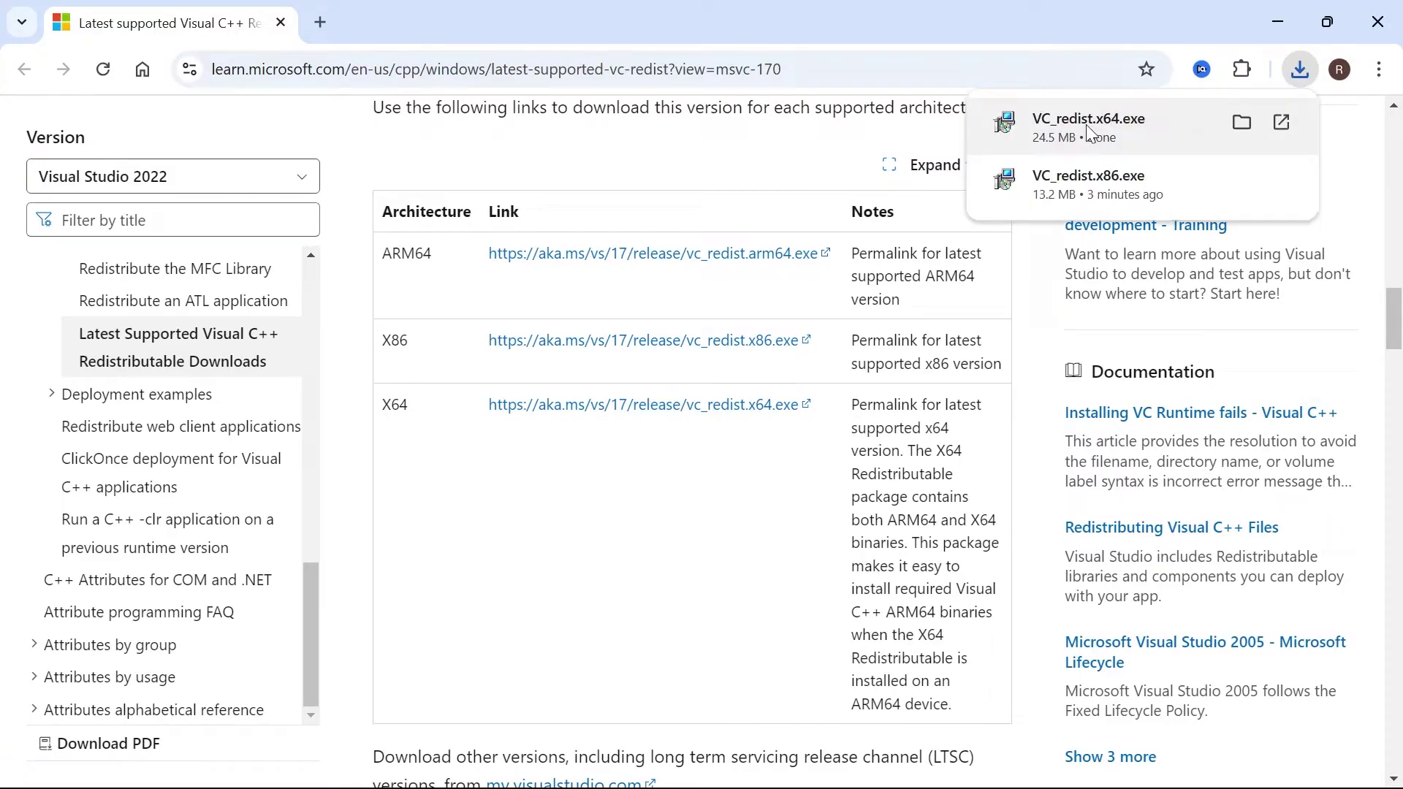
click(1088, 128)
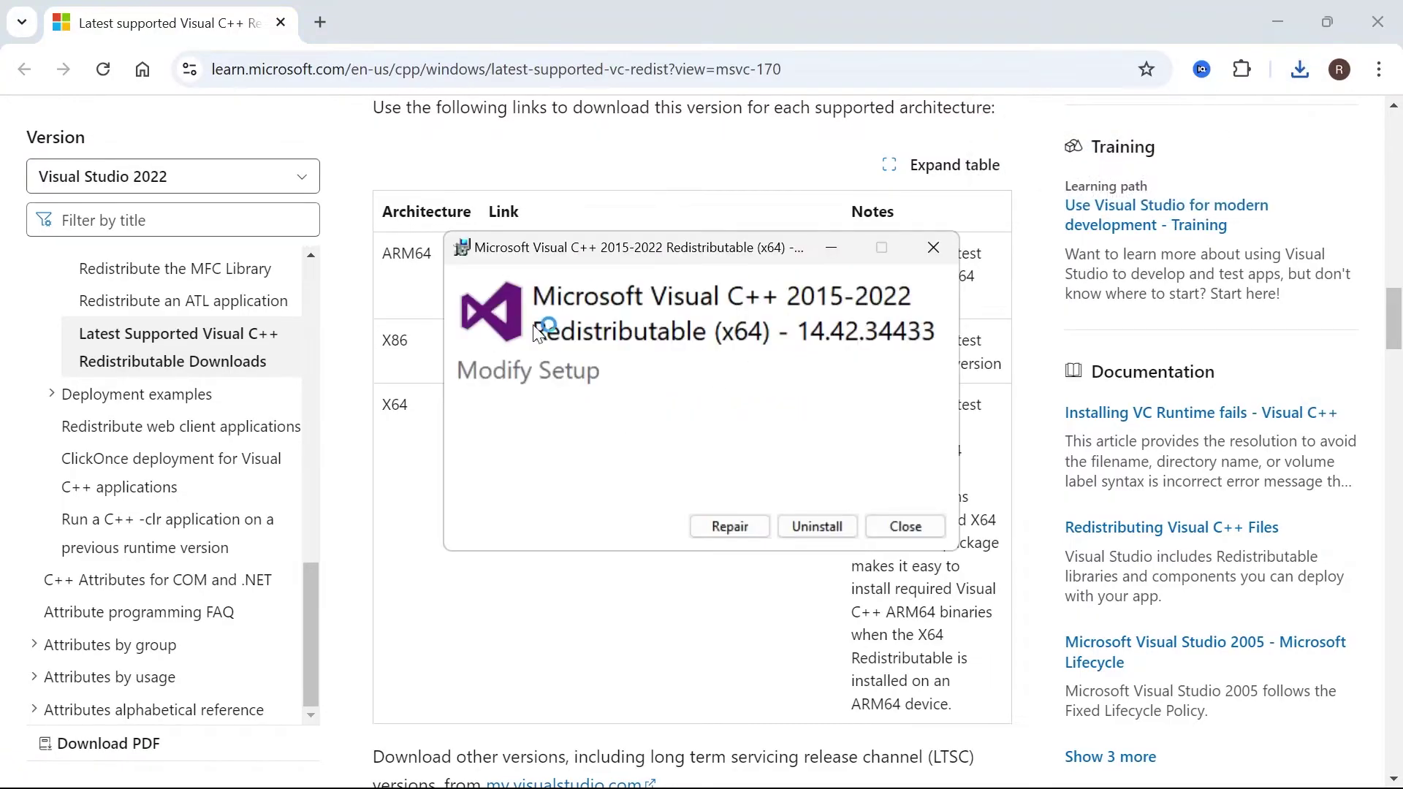
click(721, 528)
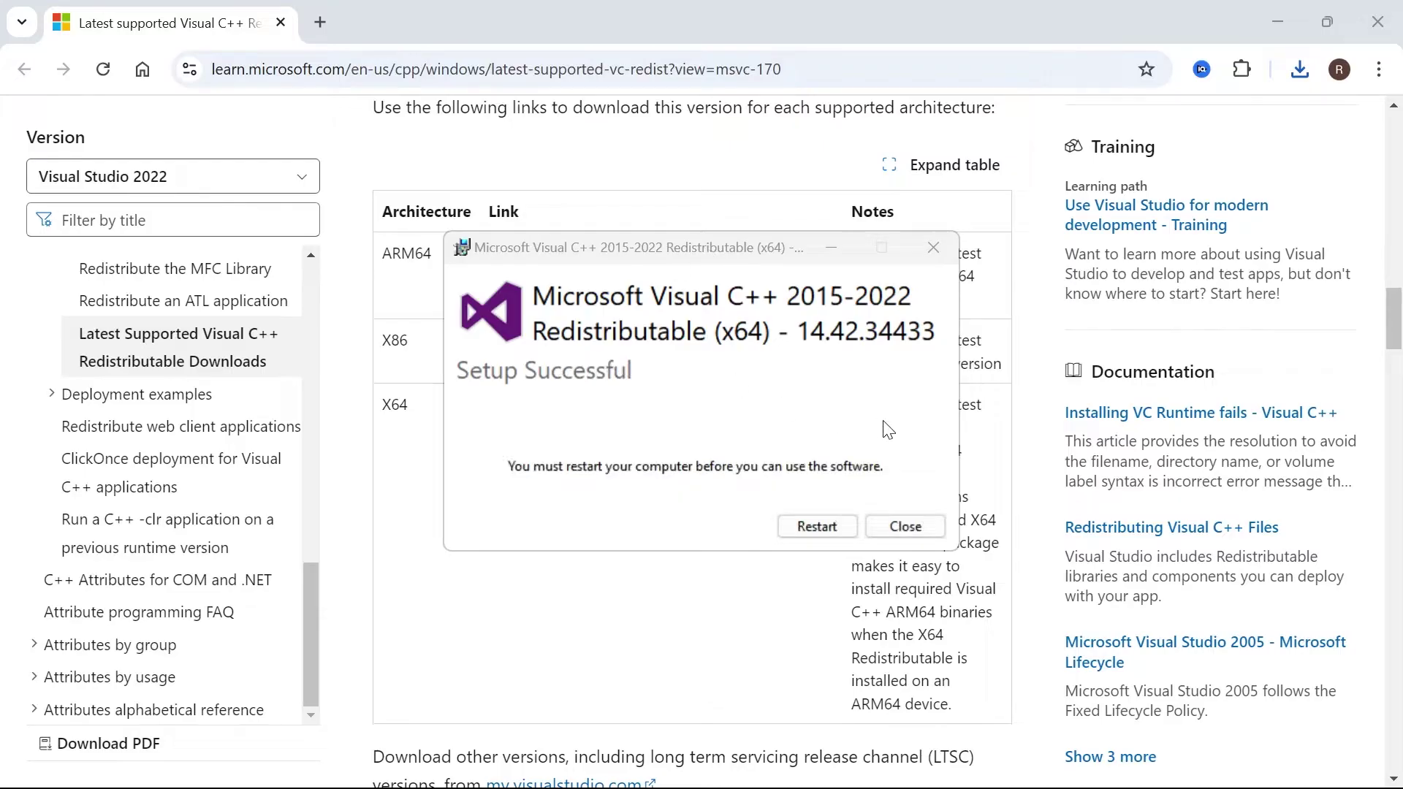
Close the finished x64 setup and restart the PC from the Start menu
click(904, 527)
click(605, 764)
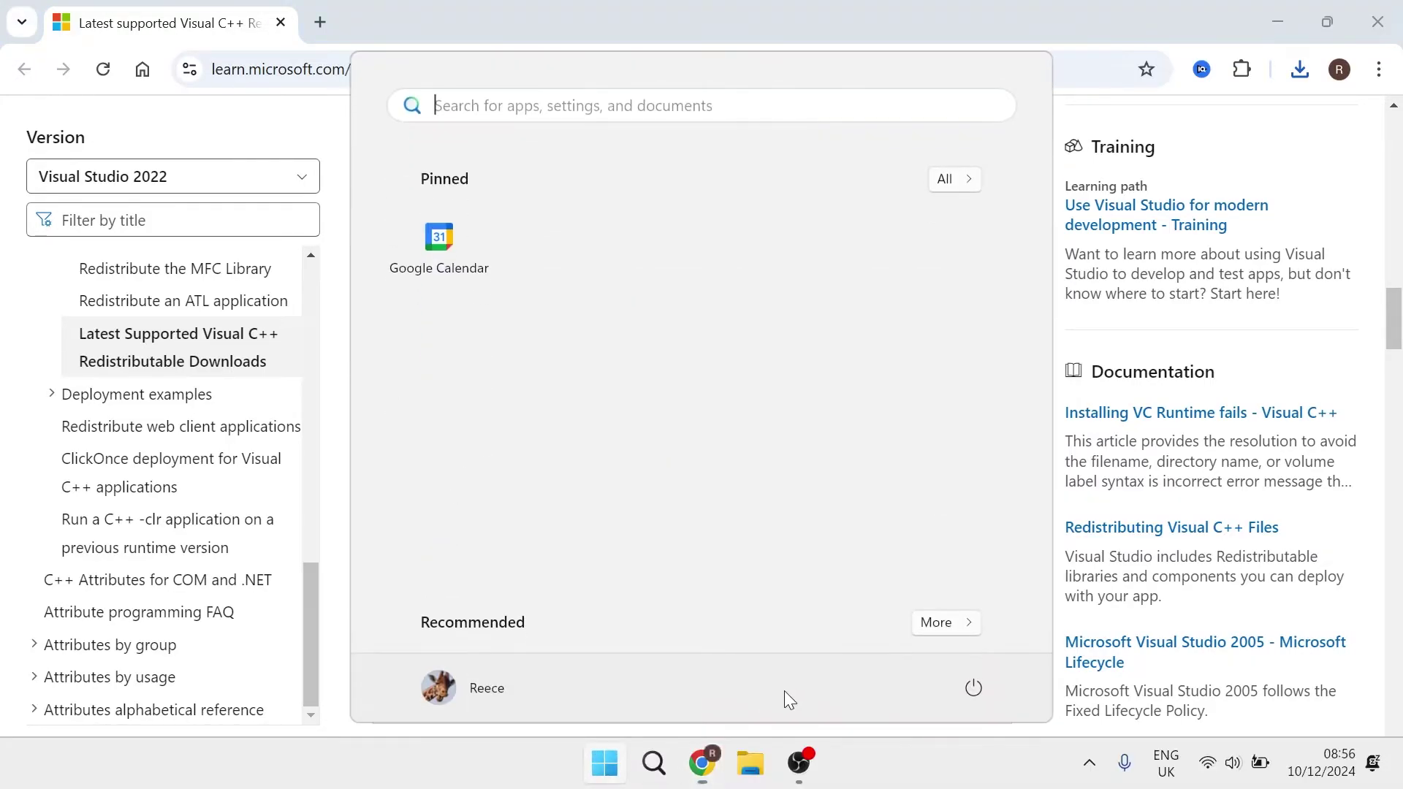
click(972, 689)
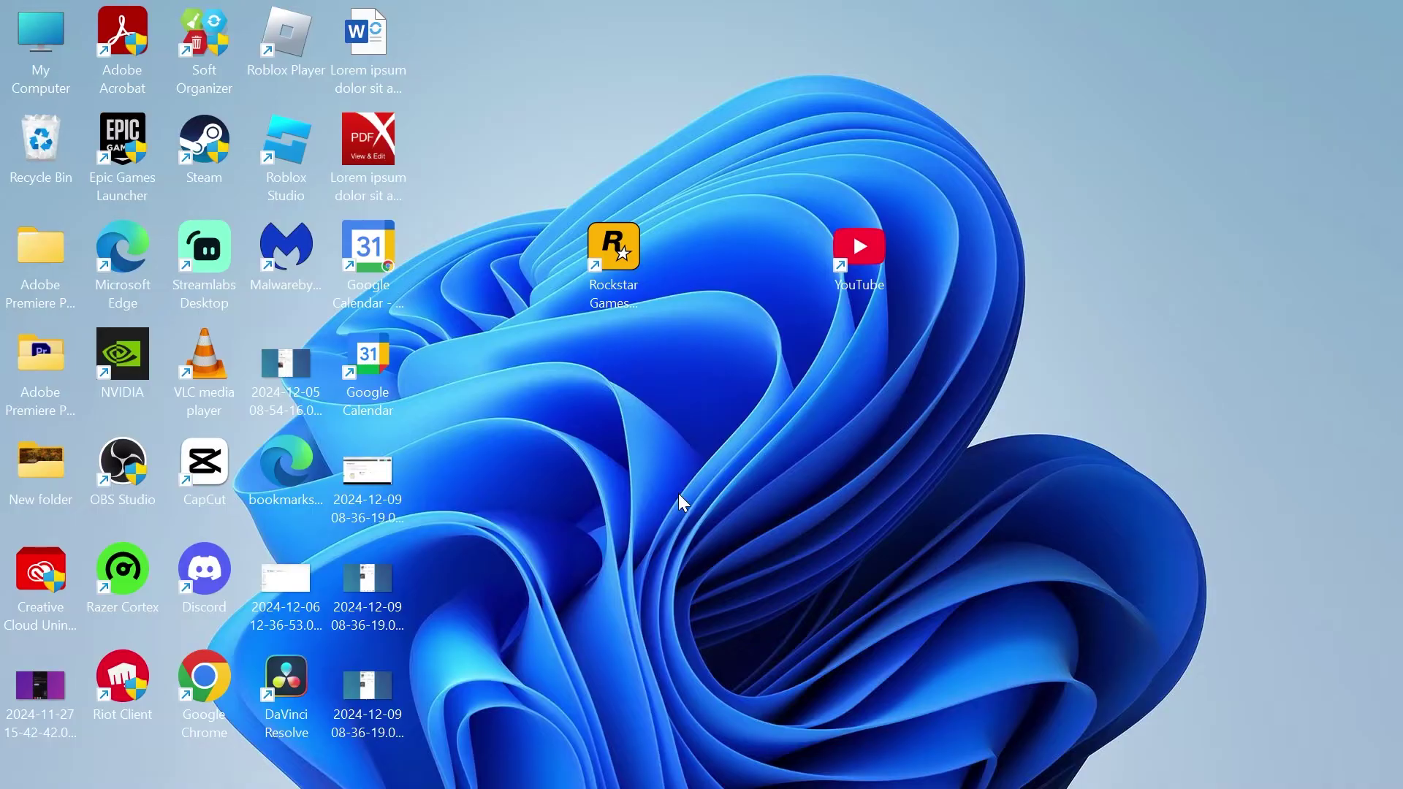
Reopen Chrome and view Google results for 'msvcp140.dll download'
mouse_move(657, 785)
click(706, 764)
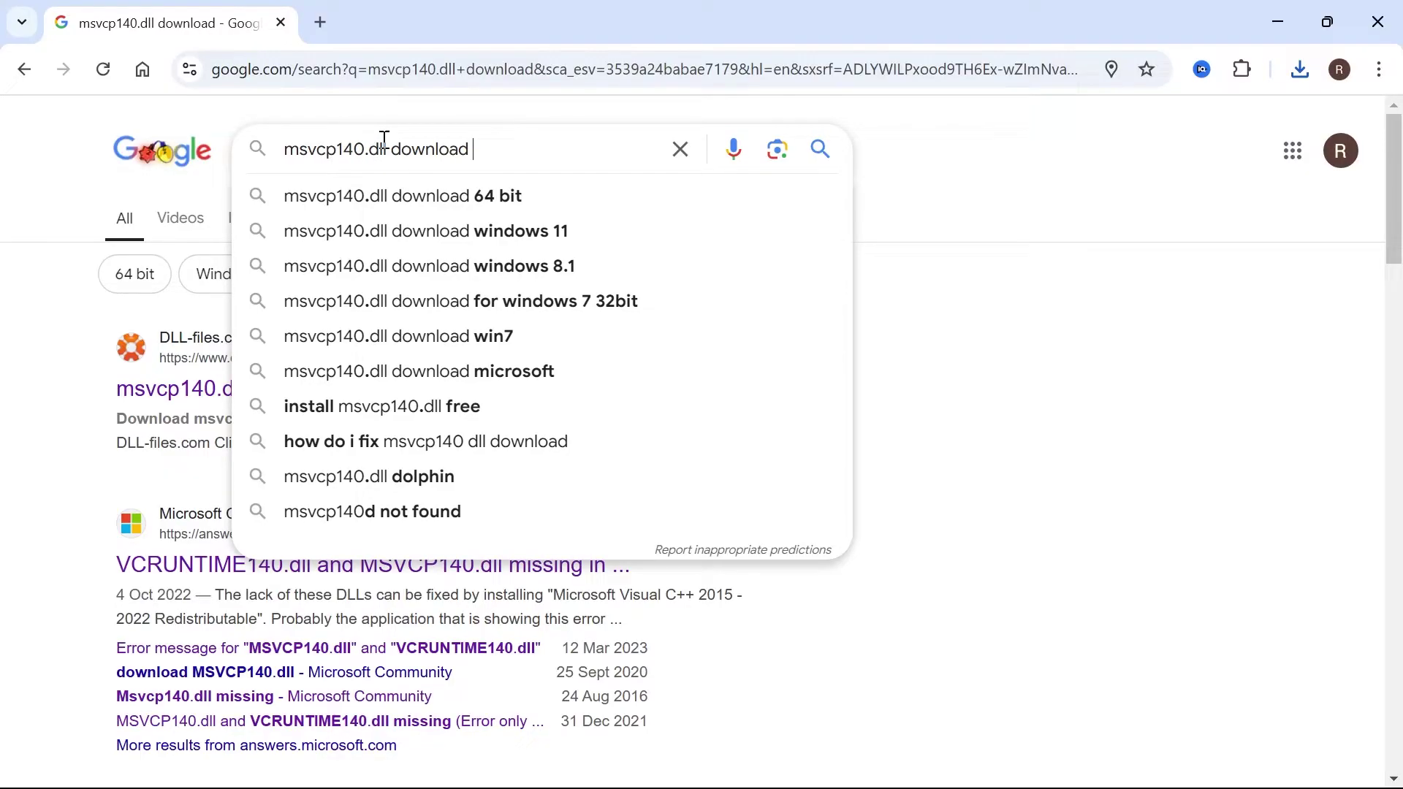
drag(384, 139, 316, 142)
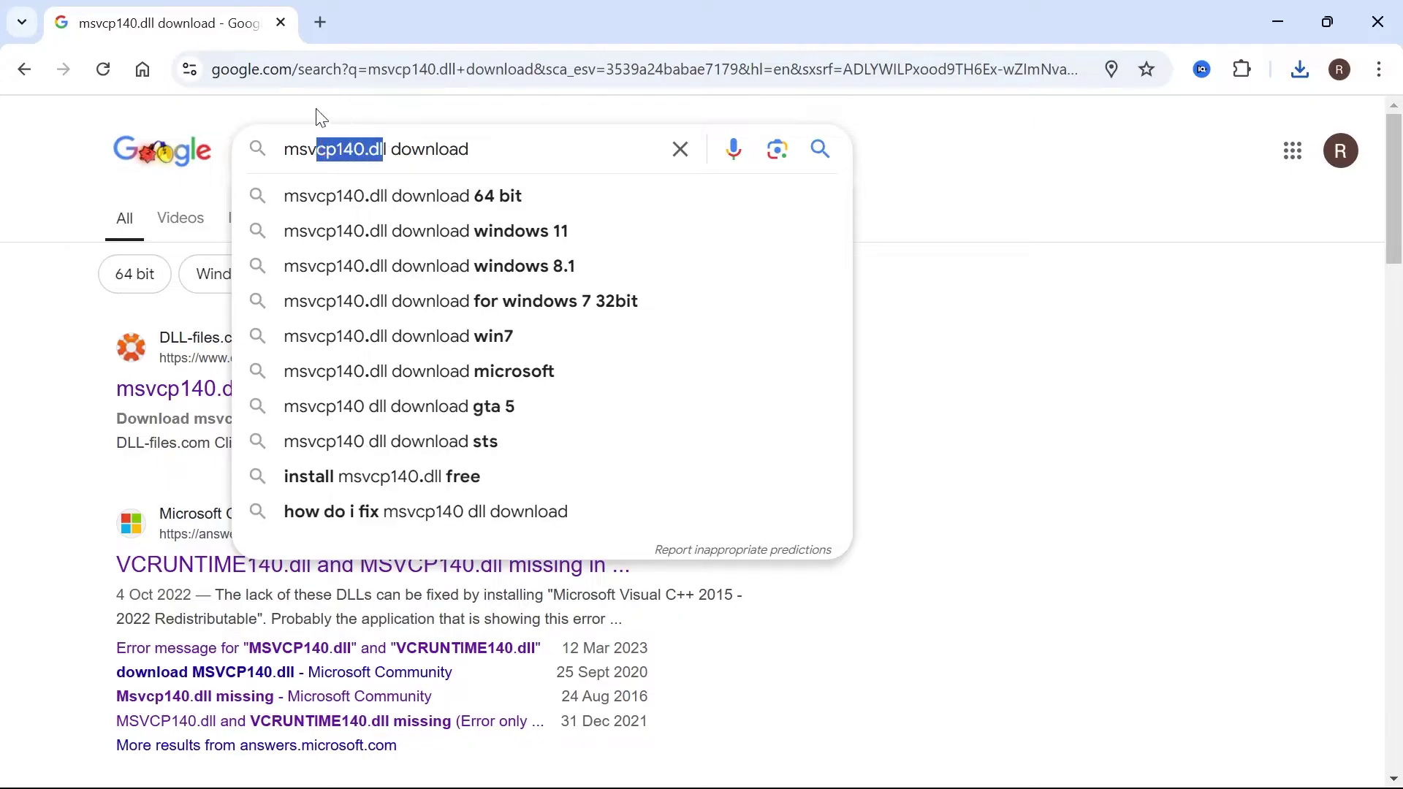
click(365, 151)
drag(338, 151, 366, 150)
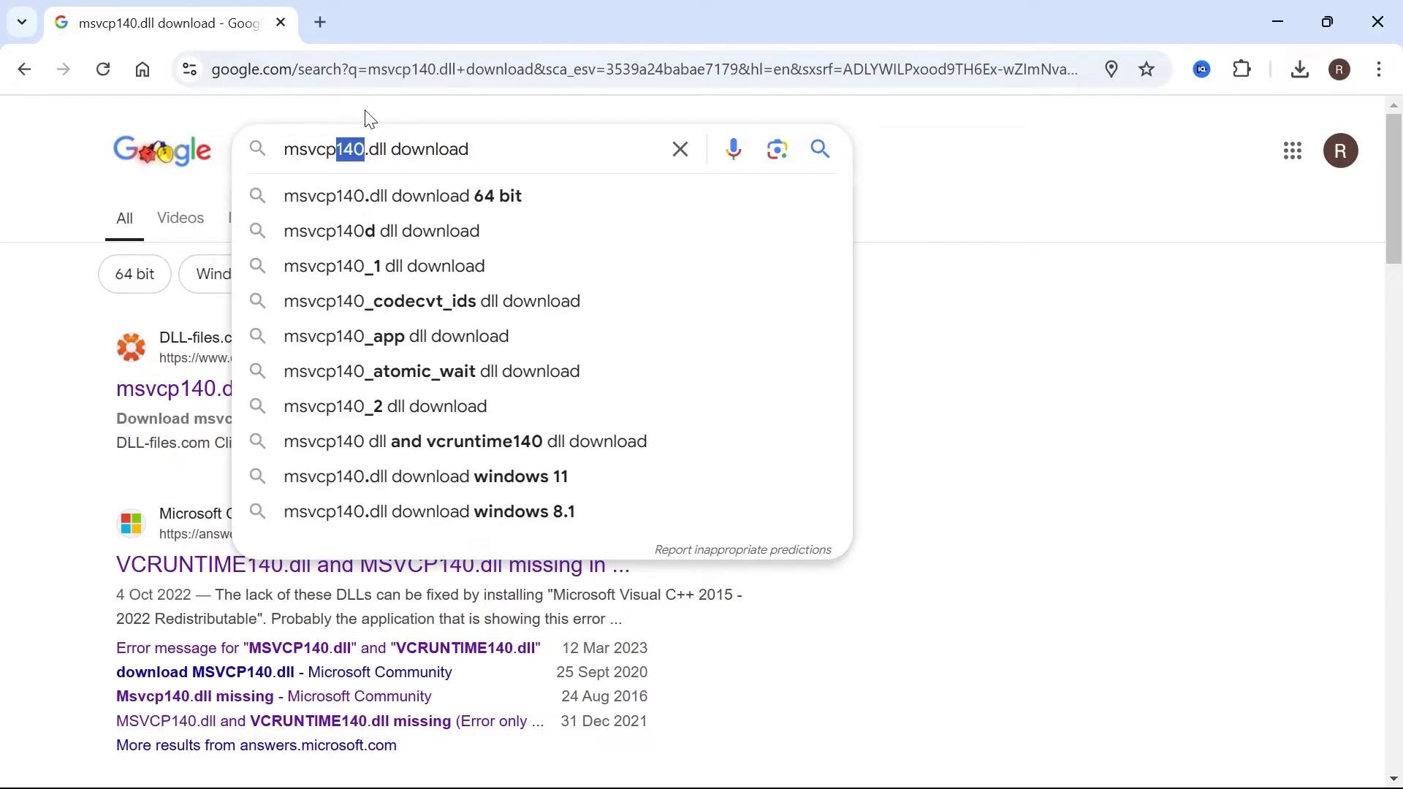
click(219, 219)
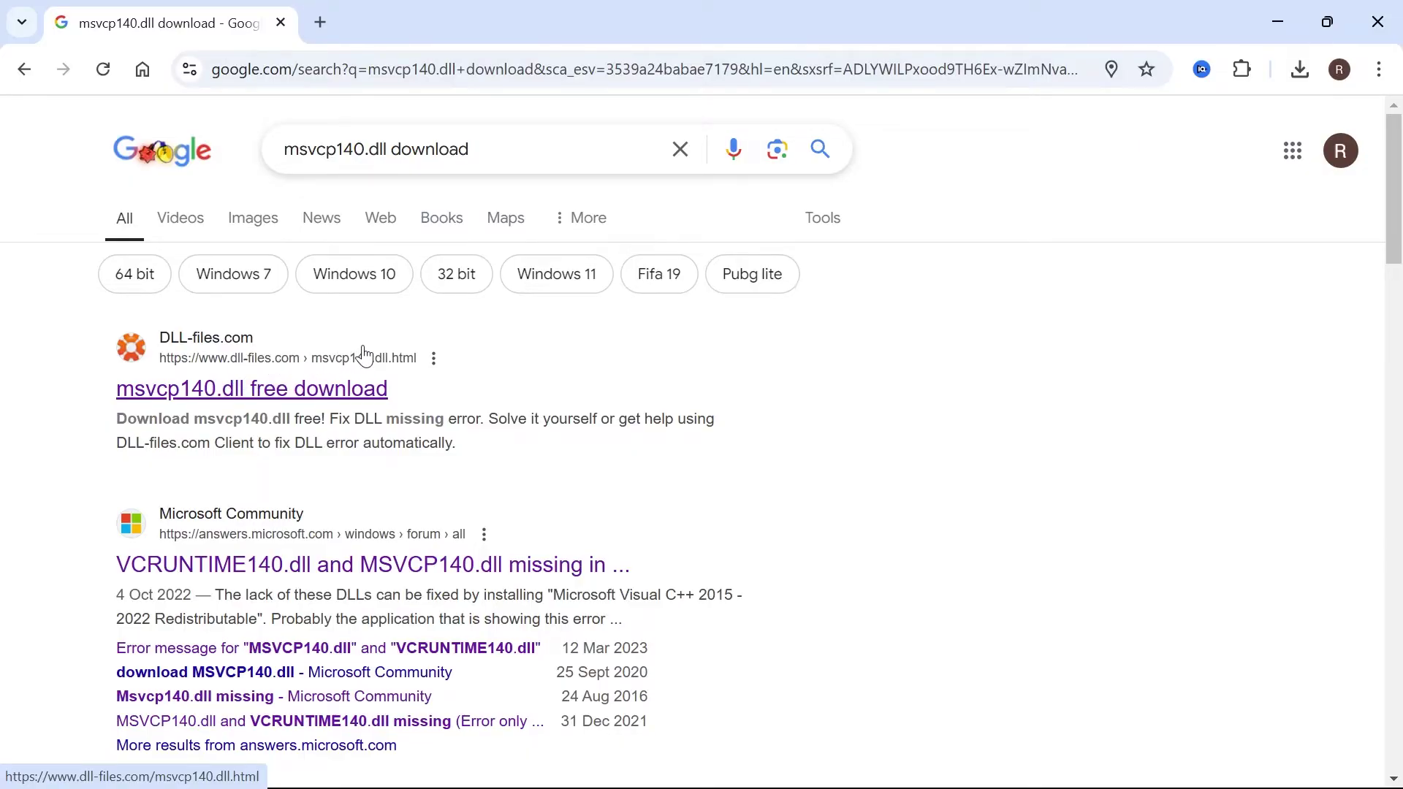
Open the DLL-files.com msvcp140.dll page and locate the 64-bit 14.26.28804.1 entry
click(300, 391)
scroll(183, 380, down, 6)
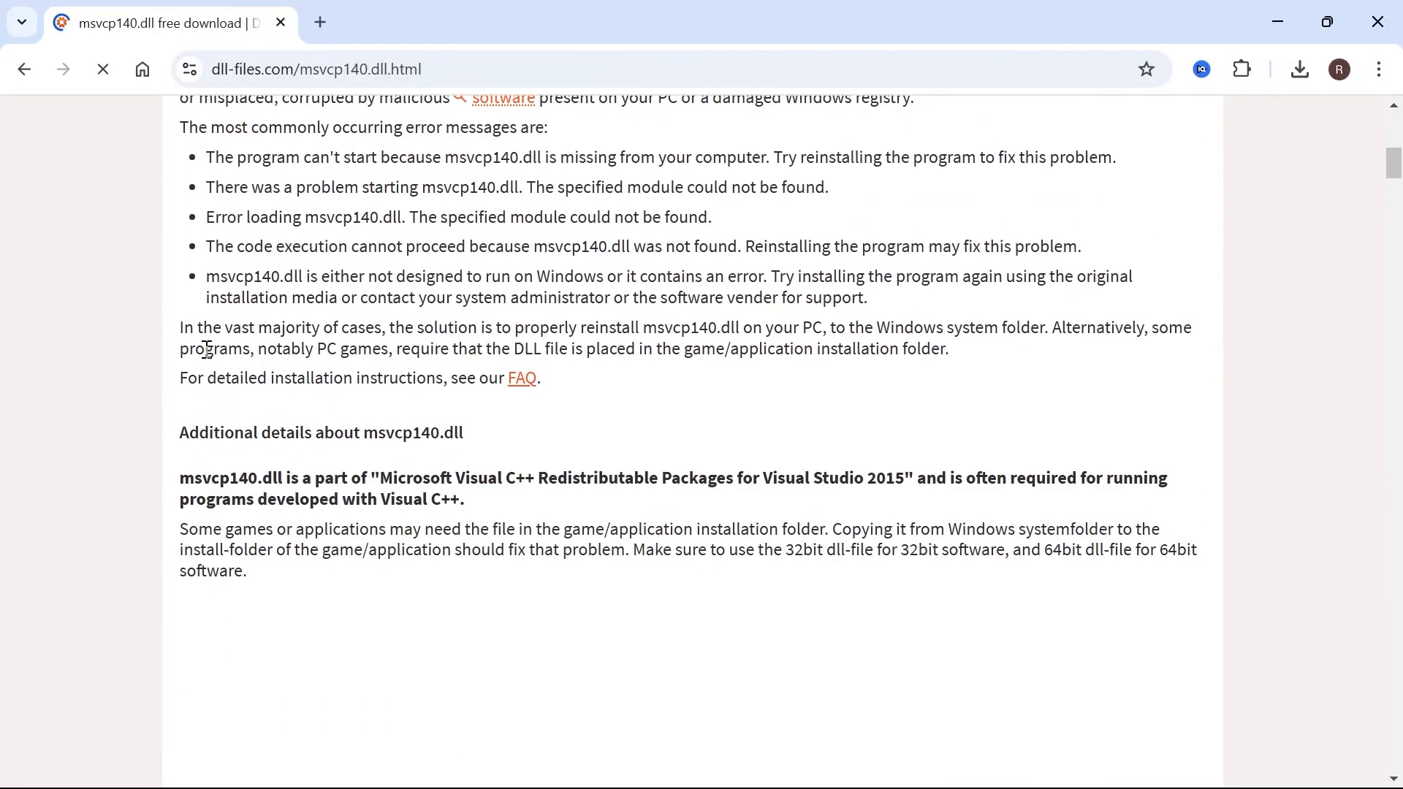
scroll(206, 349, down, 15)
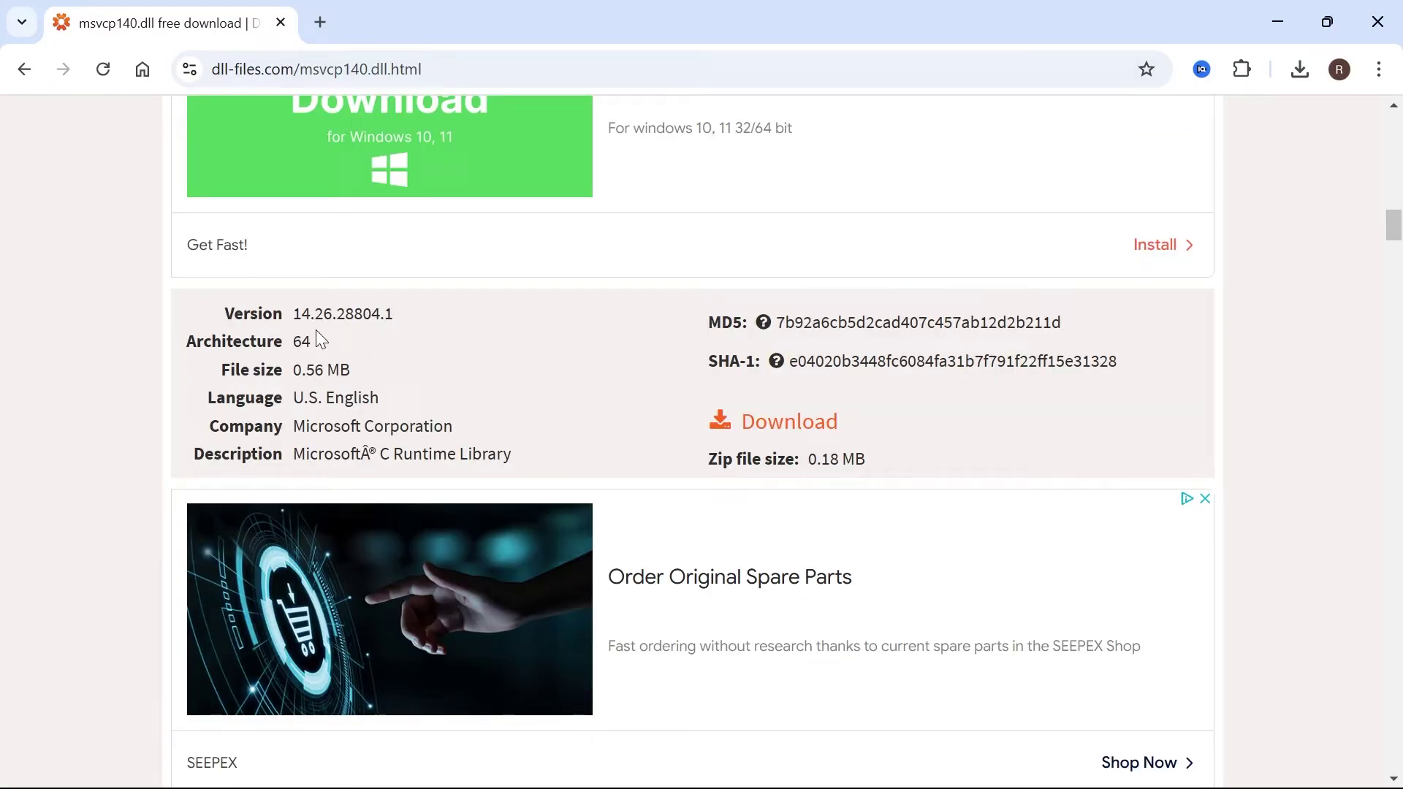
drag(282, 339, 321, 336)
click(315, 334)
Check in System Information that the PC is an x64-based system
key(super)
text(system)
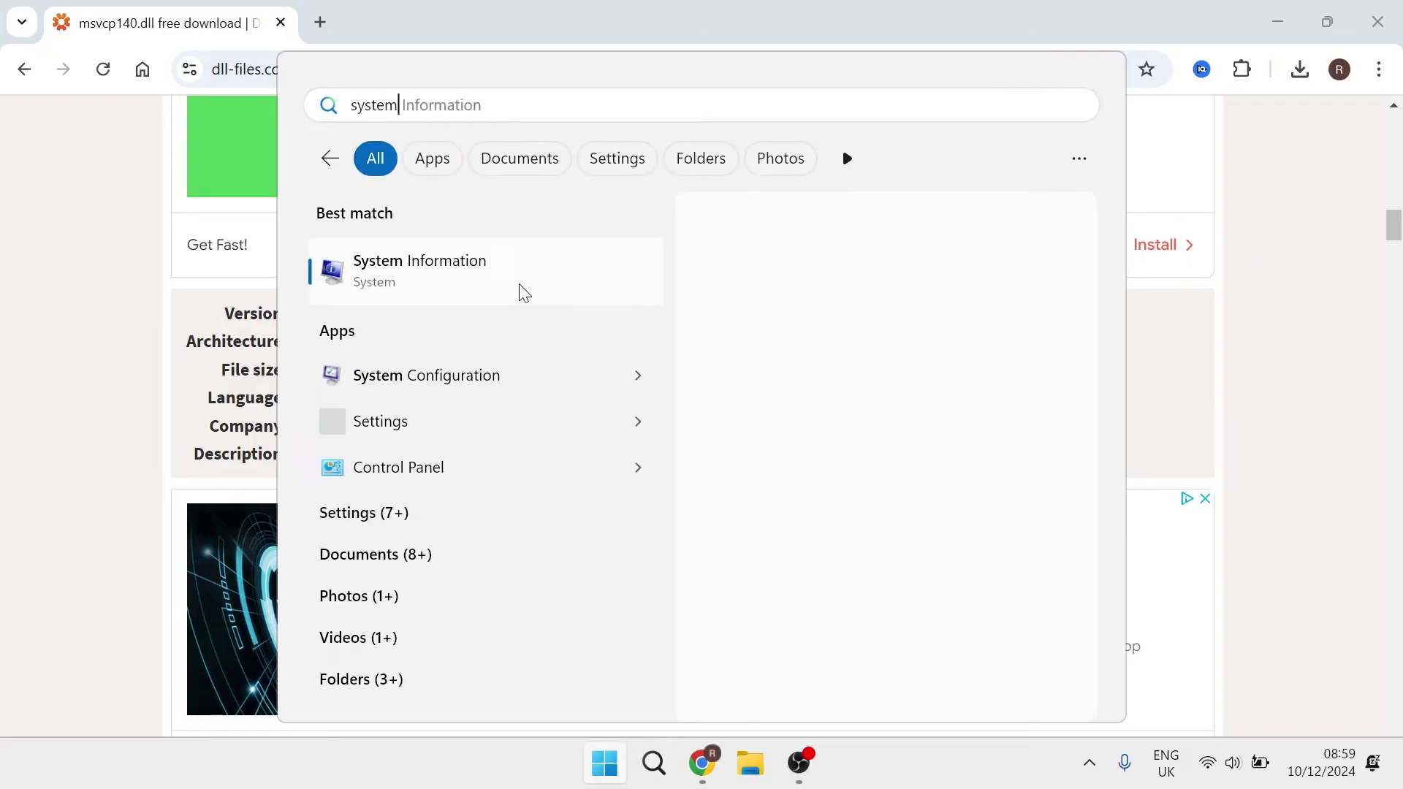
click(523, 291)
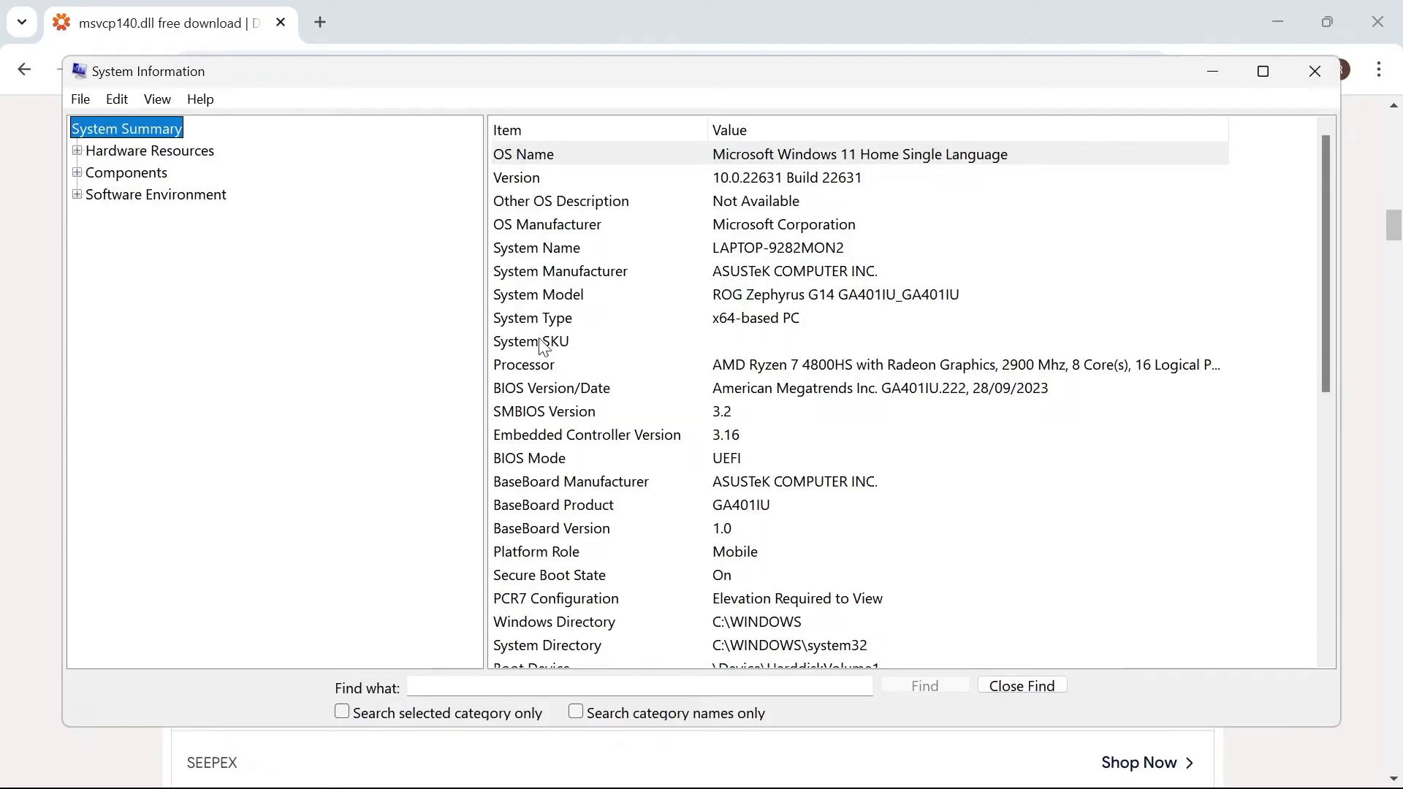
click(537, 316)
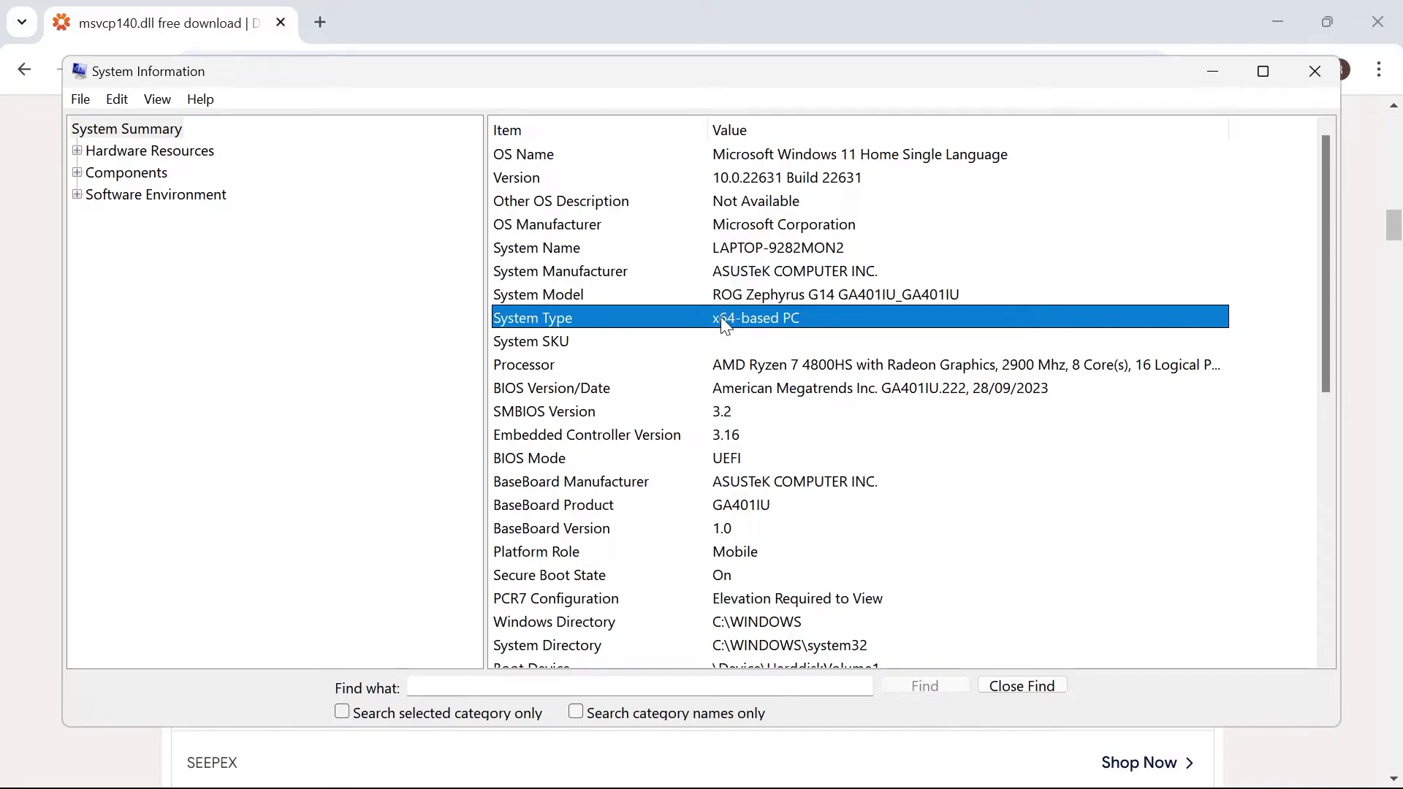
click(1315, 71)
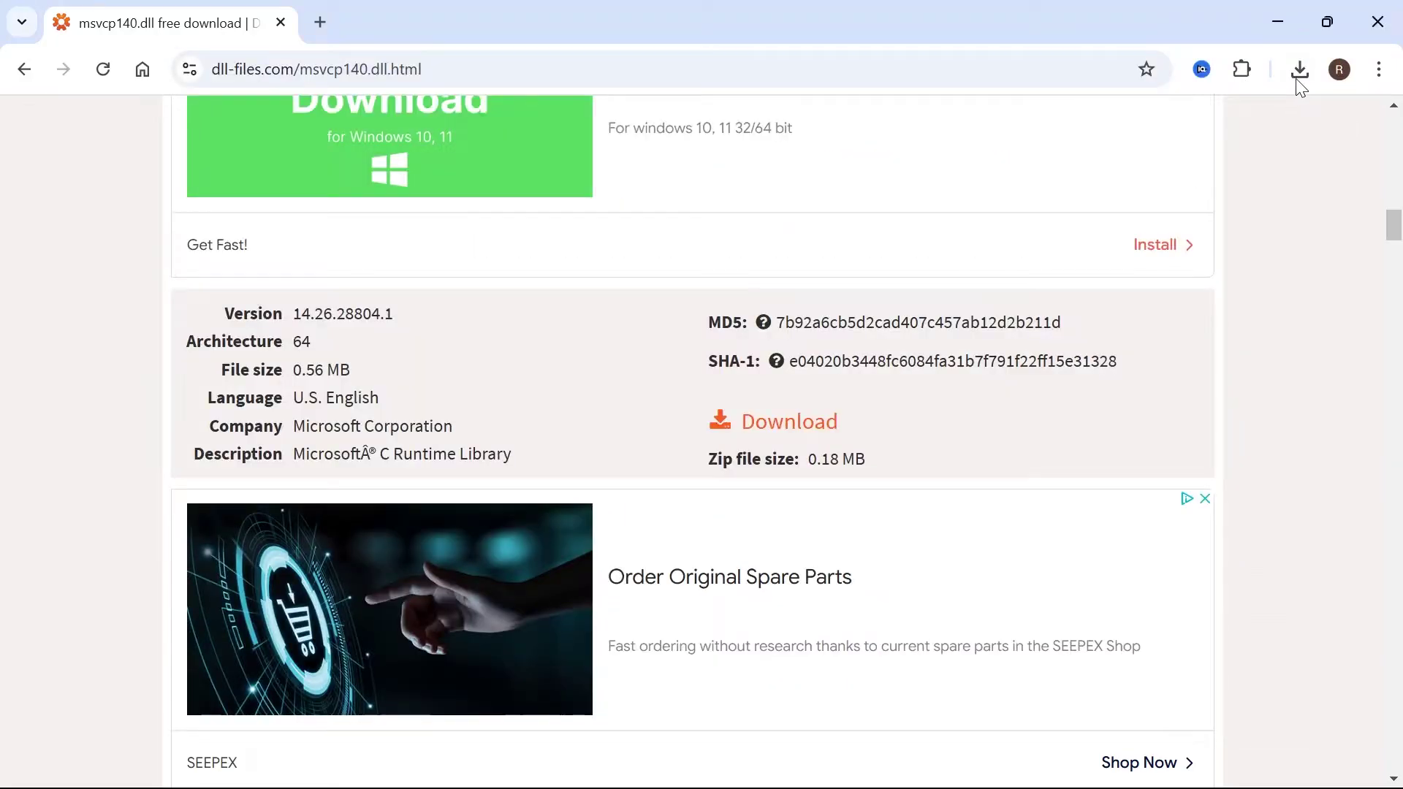
Download the 64-bit msvcp140.dll zip from dll-files.com
scroll(132, 385, up, 1)
scroll(342, 306, down, 1)
drag(293, 345, 388, 351)
click(388, 350)
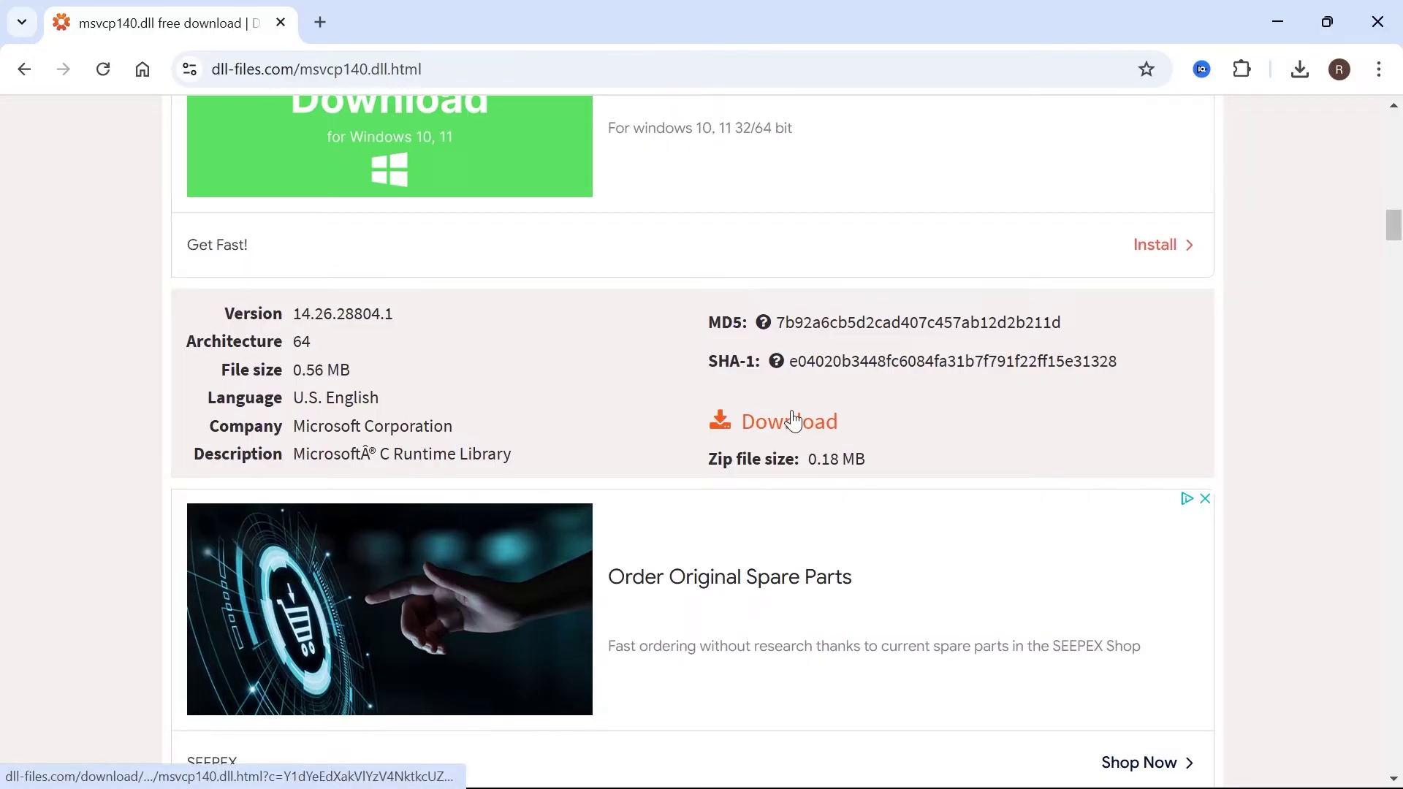
click(761, 425)
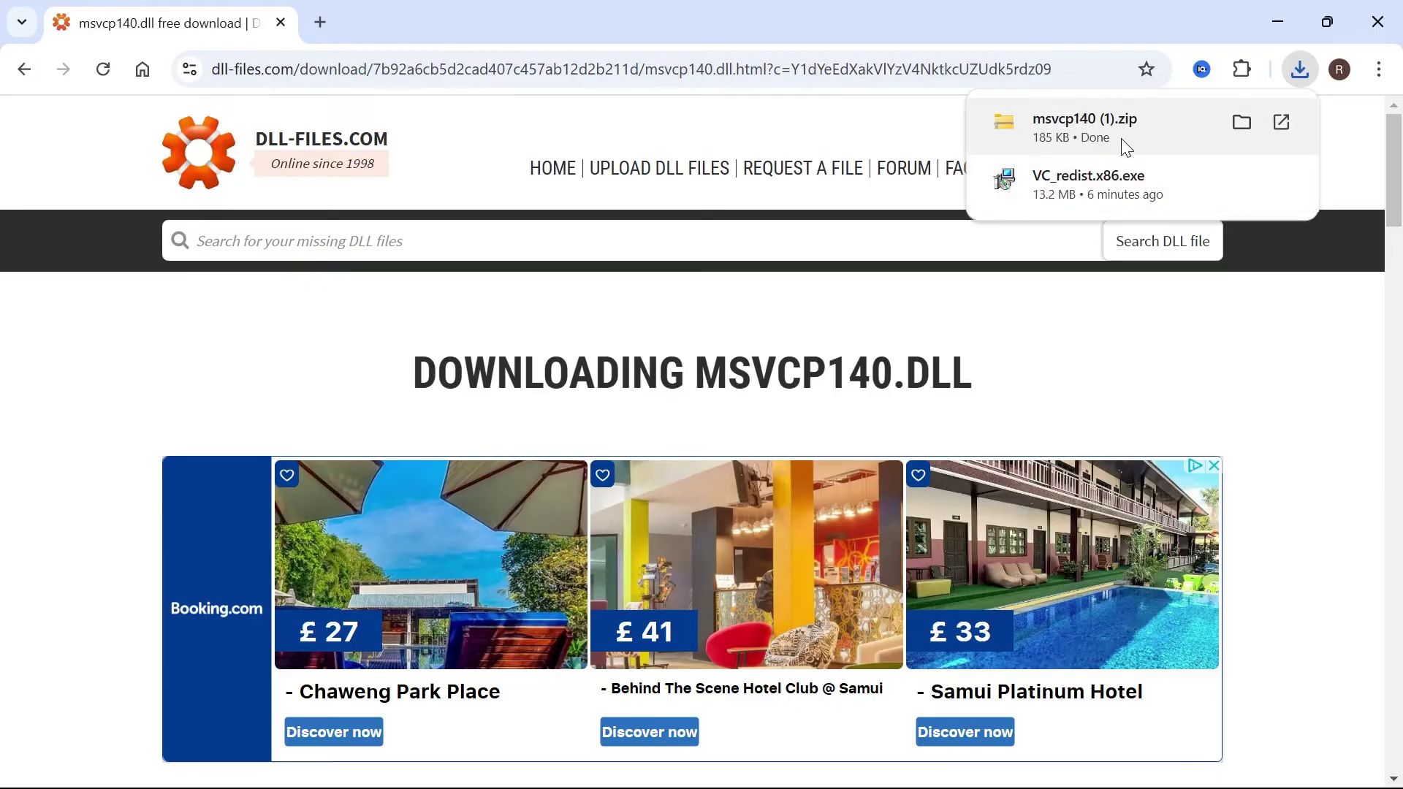
Open File Explorer's Downloads folder and start Extract All on msvcp140 (1).zip
mouse_move(692, 763)
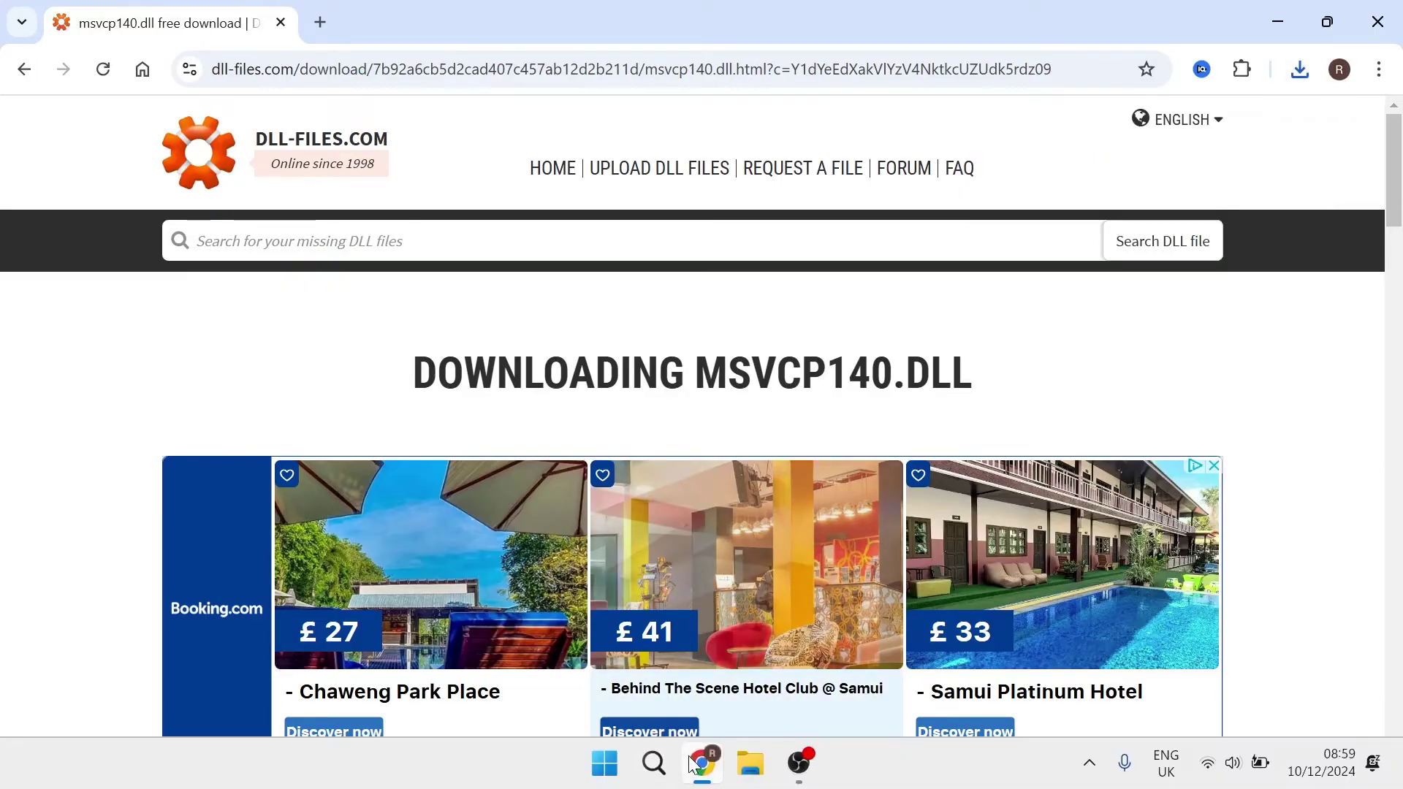
key(super+e)
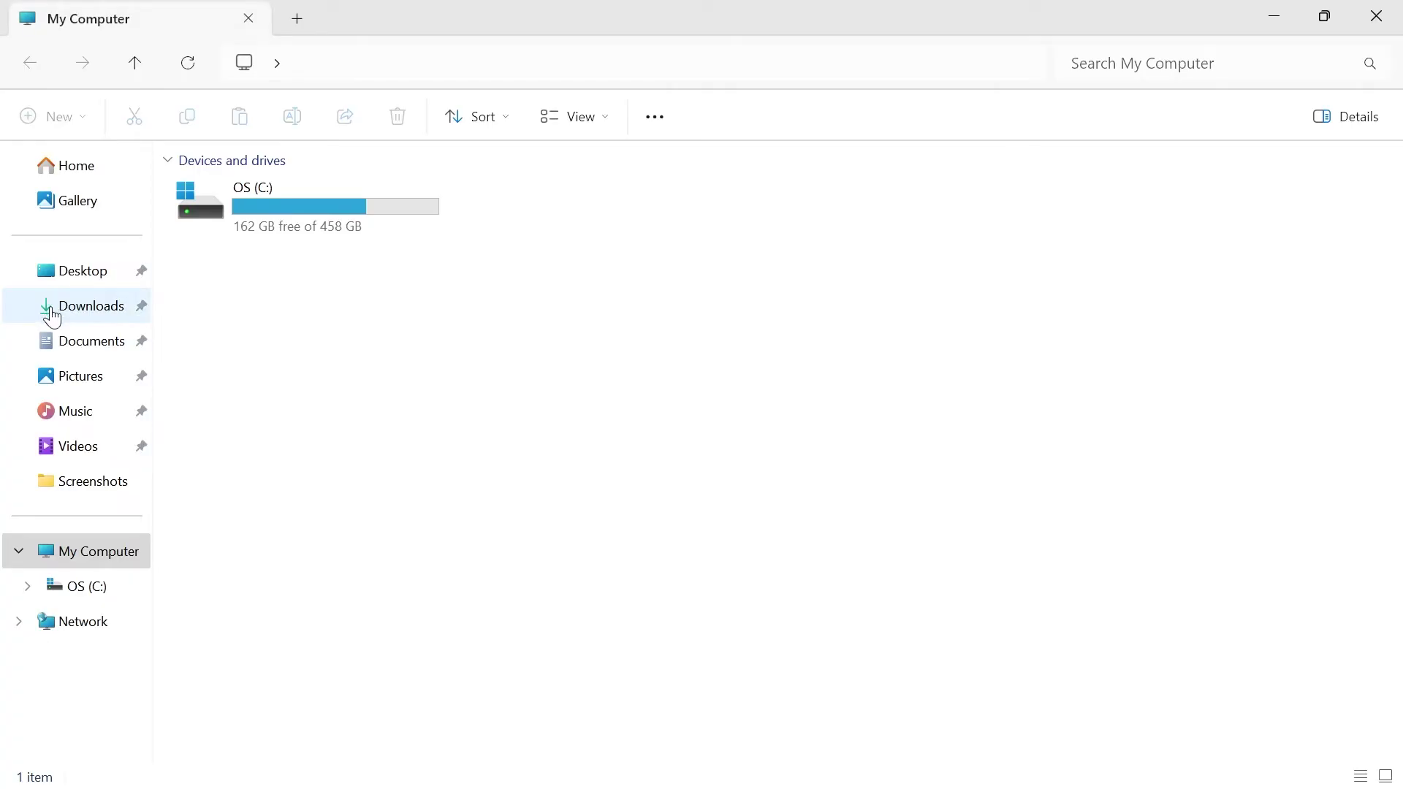
click(51, 307)
click(341, 213)
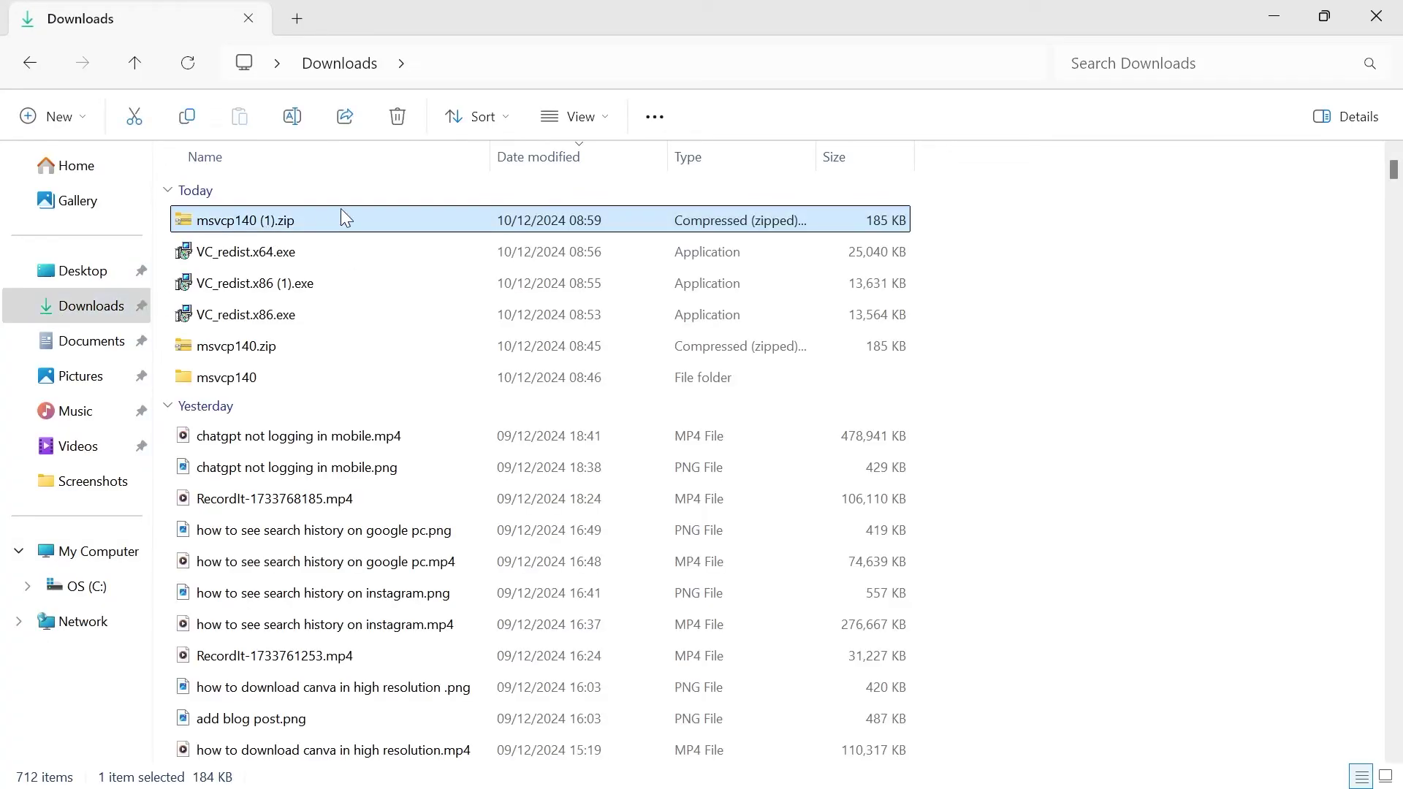
right_click(257, 226)
click(397, 243)
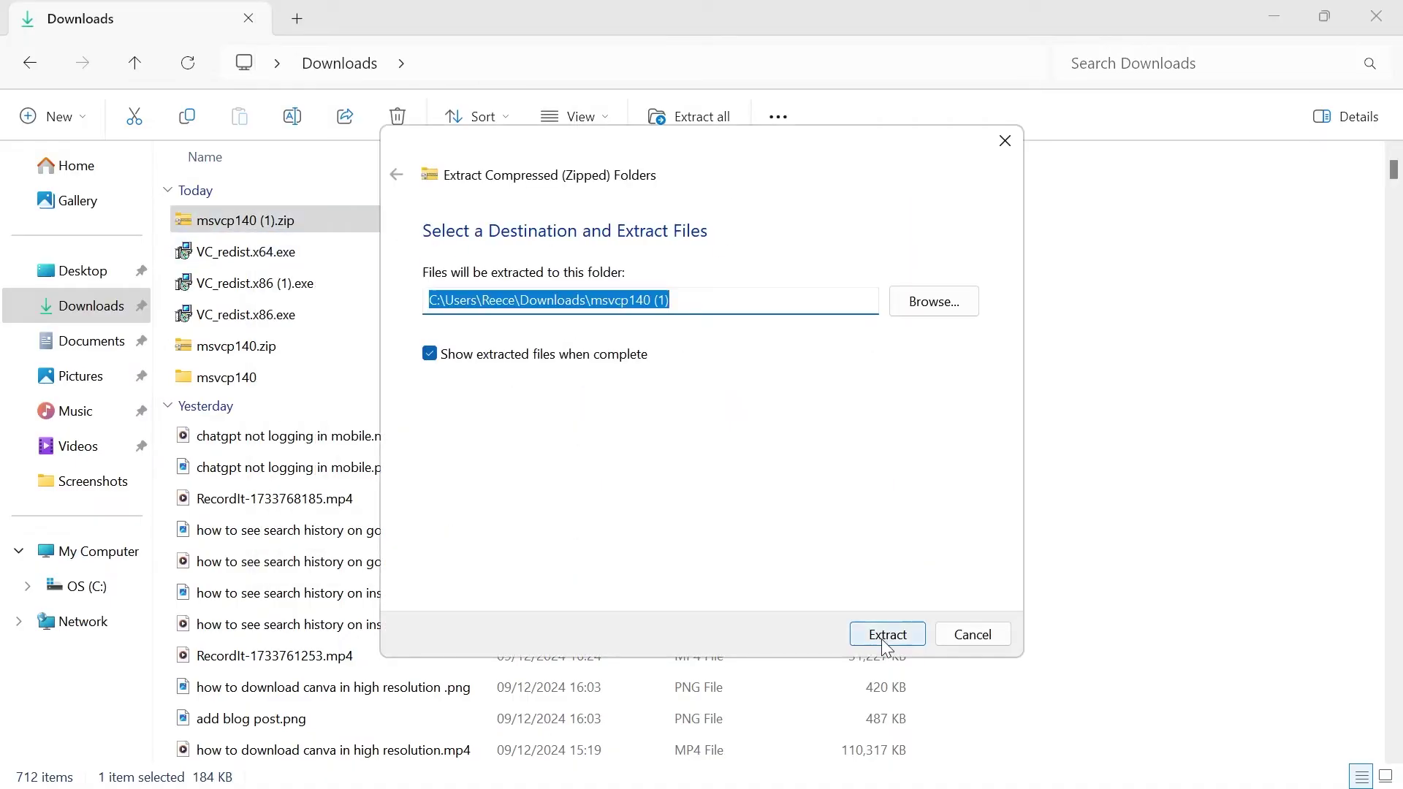
Extract into the msvcp140 (1) folder and copy msvcp140.dll to the clipboard
click(886, 635)
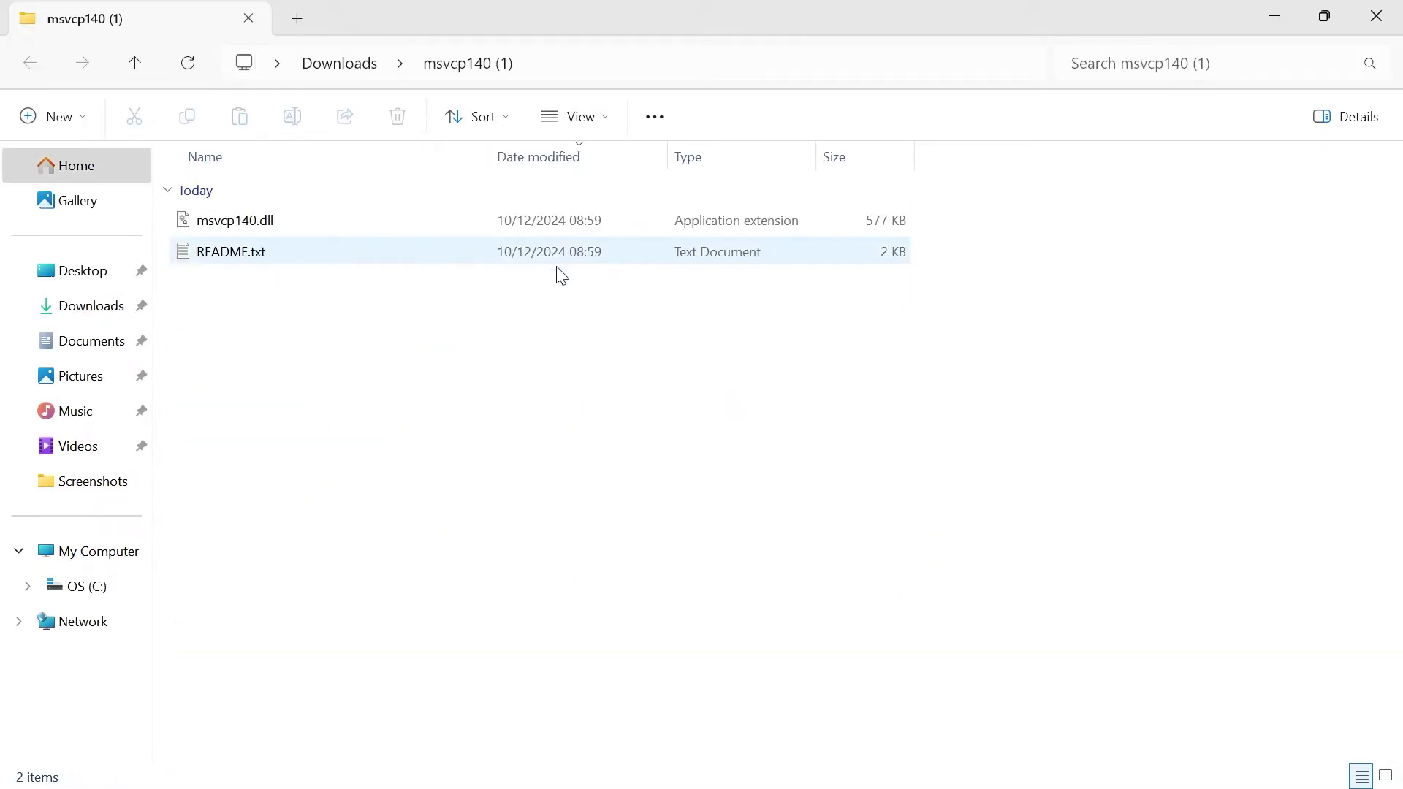
click(288, 221)
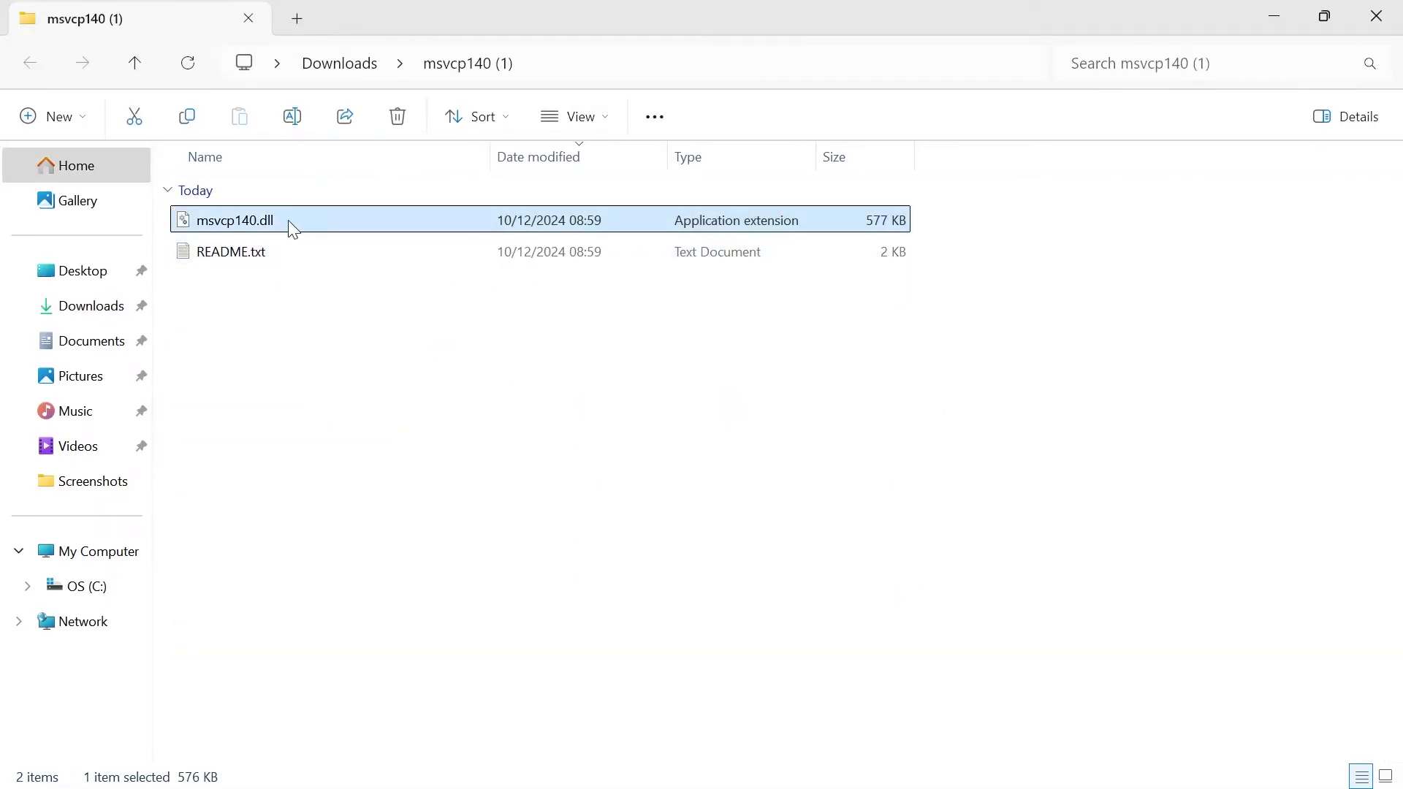
right_click(232, 228)
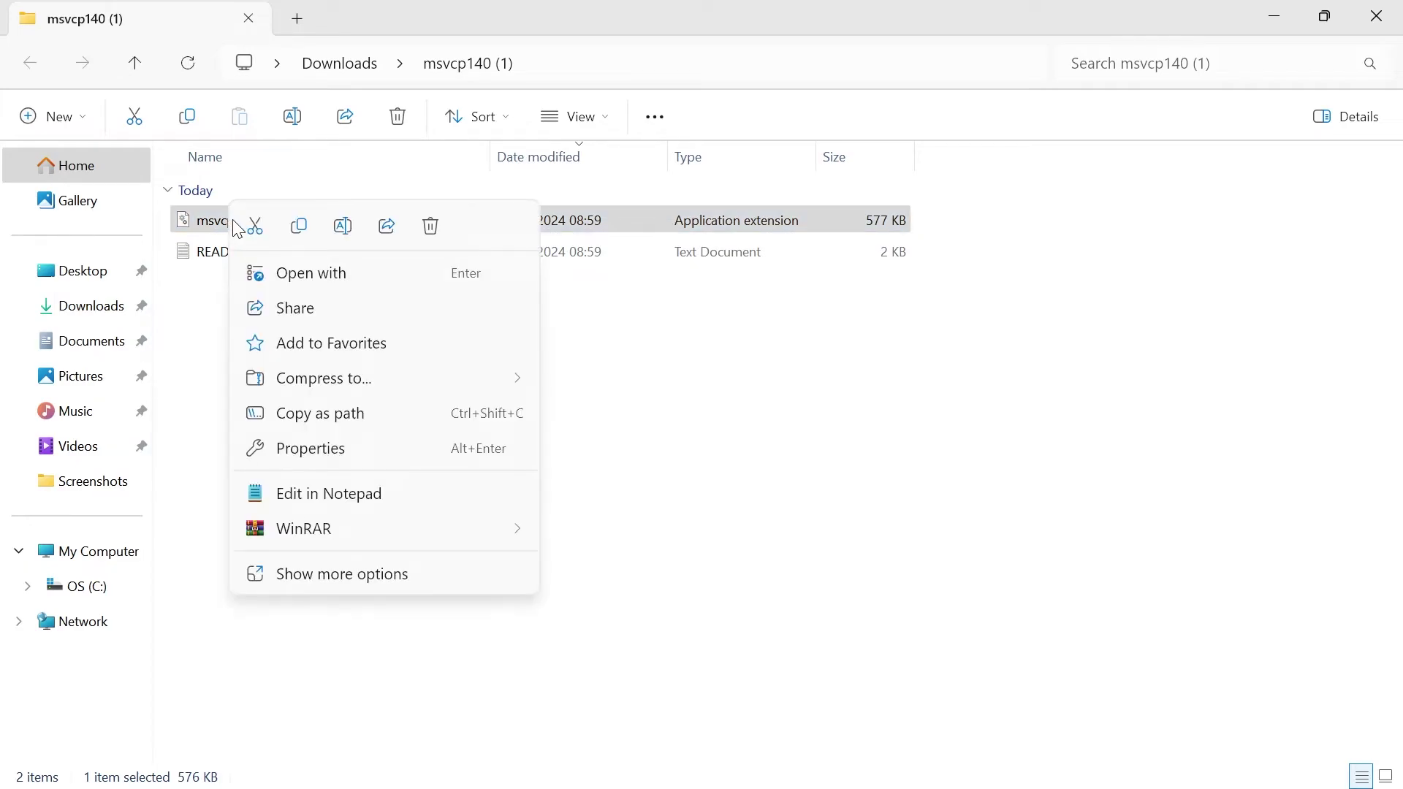
click(300, 227)
click(295, 273)
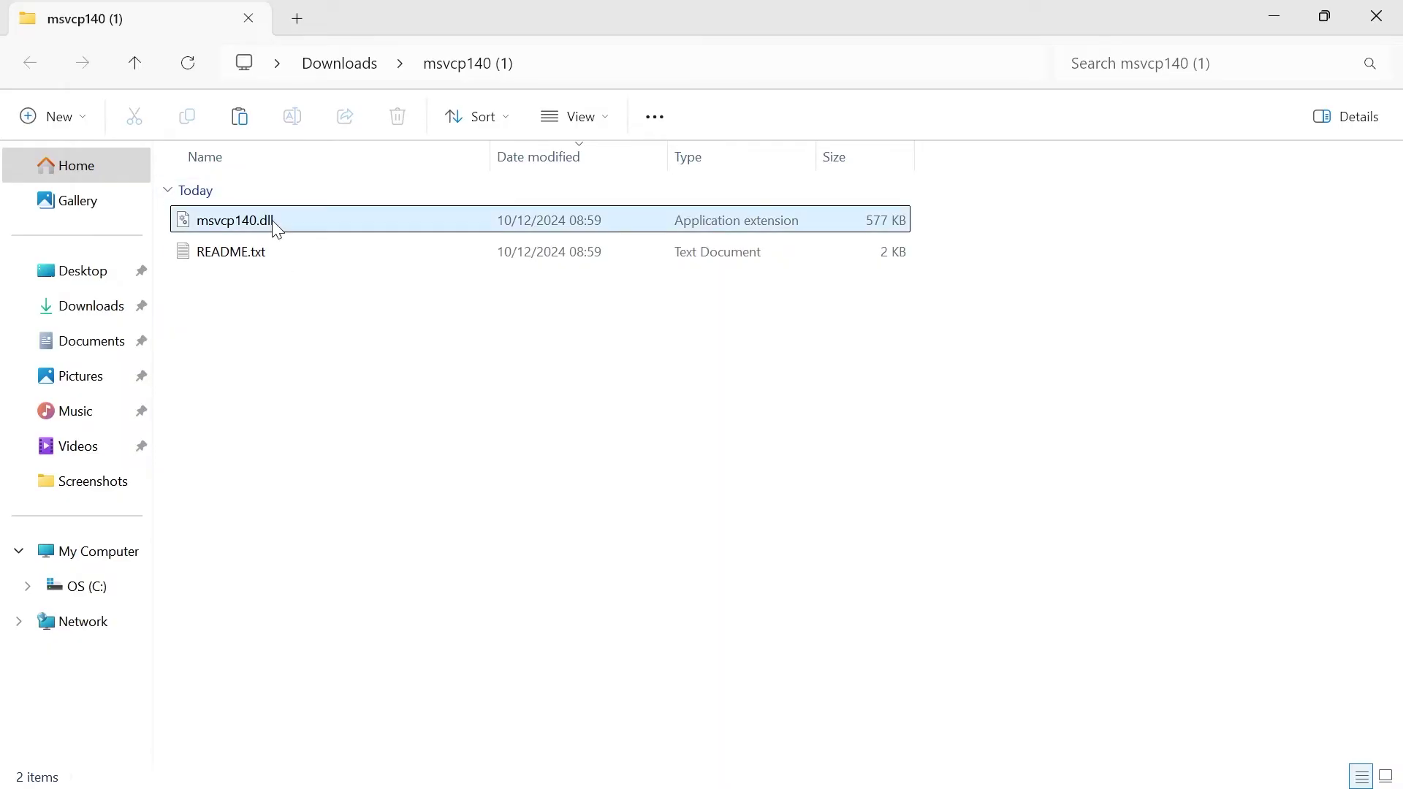
Navigate through OS (C:) and Windows into the System32 folder
click(76, 603)
click(317, 442)
scroll(318, 458, down, 3)
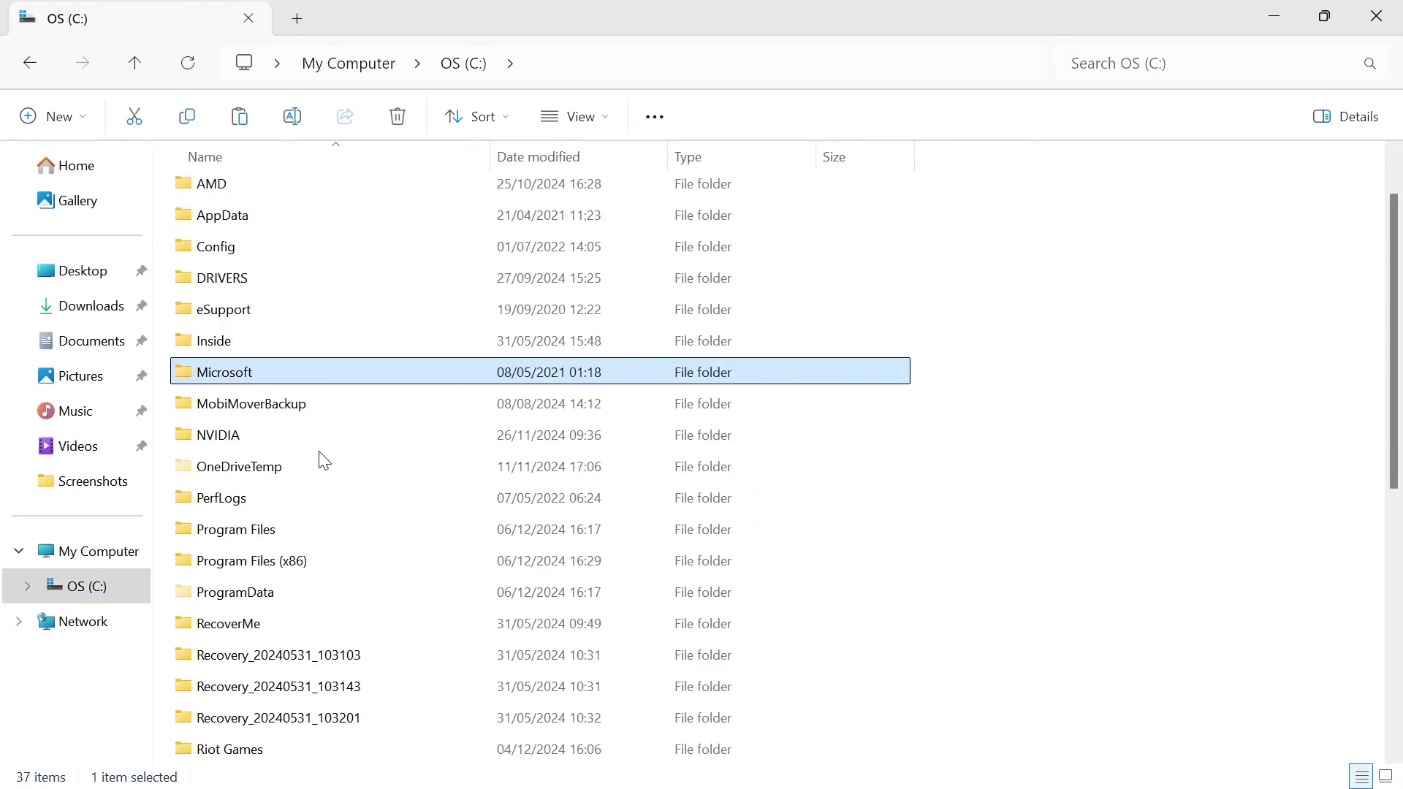
scroll(292, 512, down, 2)
double_click(234, 592)
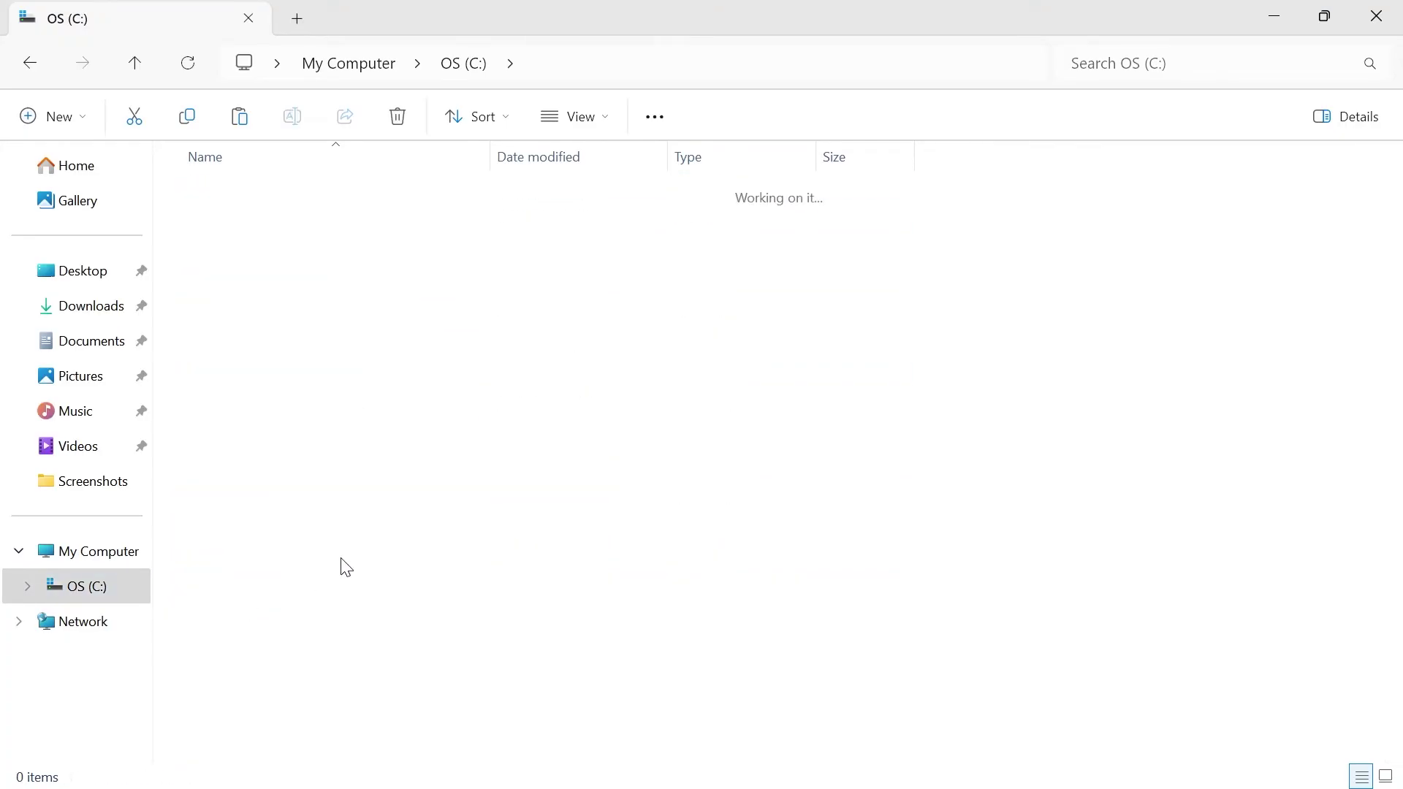
click(373, 414)
scroll(358, 420, down, 20)
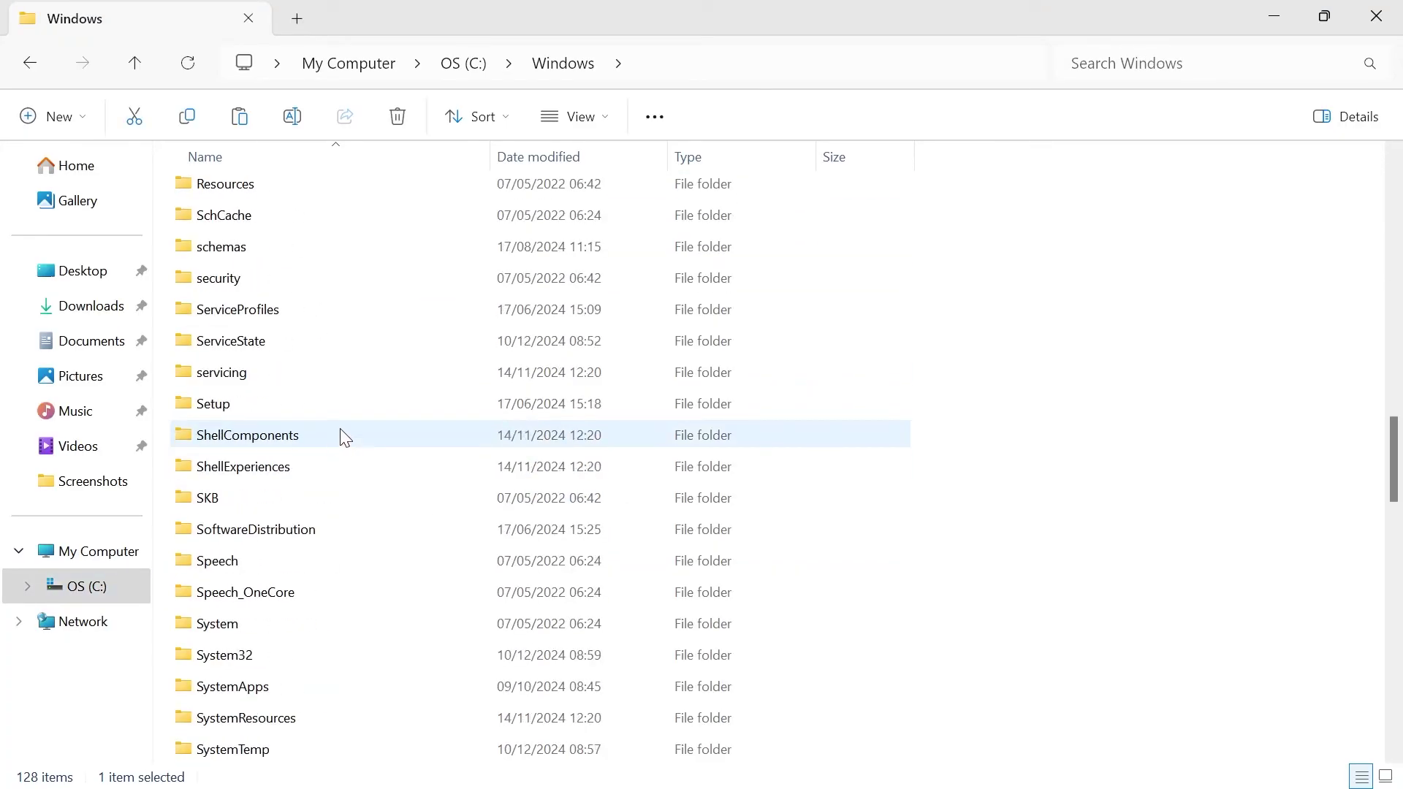
double_click(261, 377)
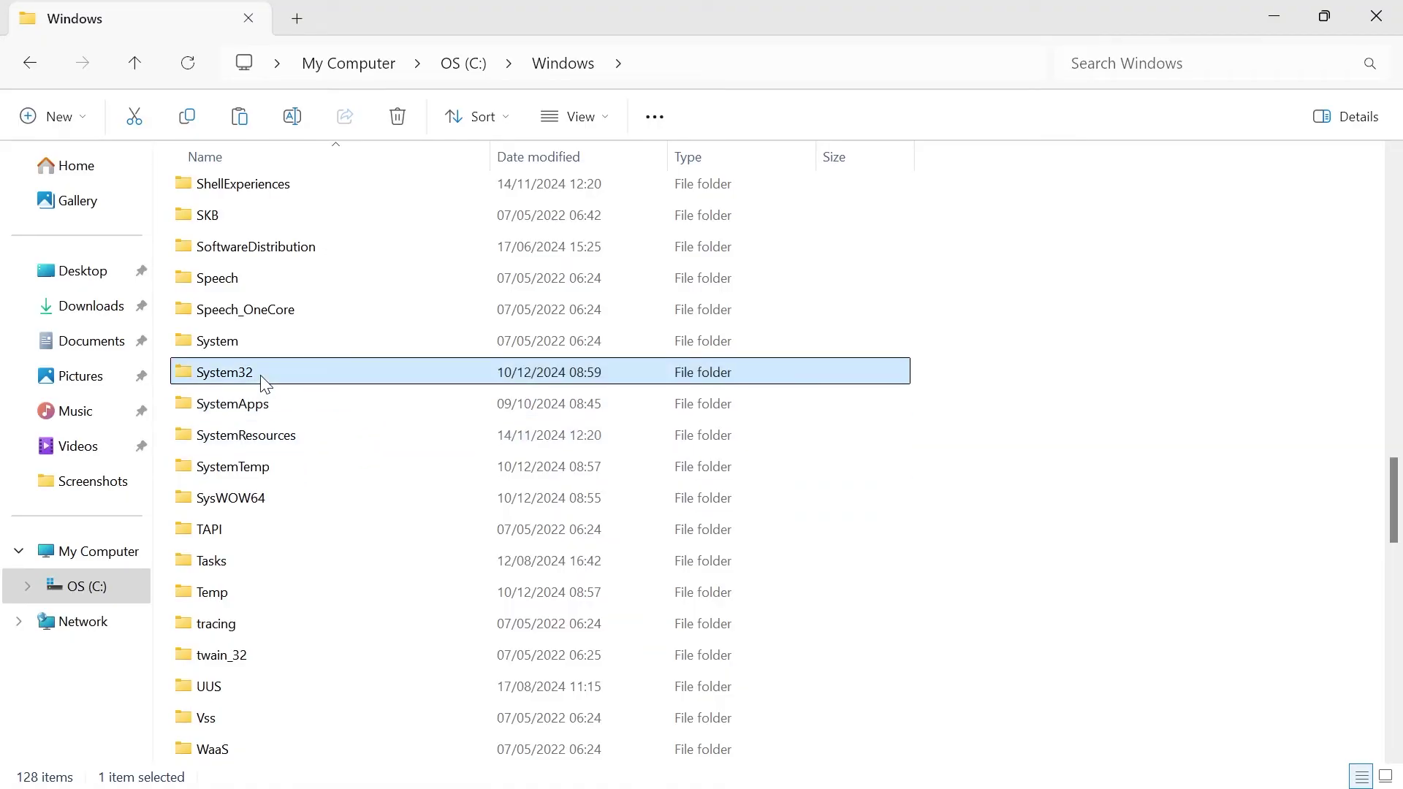
Paste msvcp140.dll into System32, replacing the existing copy with the new 577 KB file using administrator permission
right_click(1161, 288)
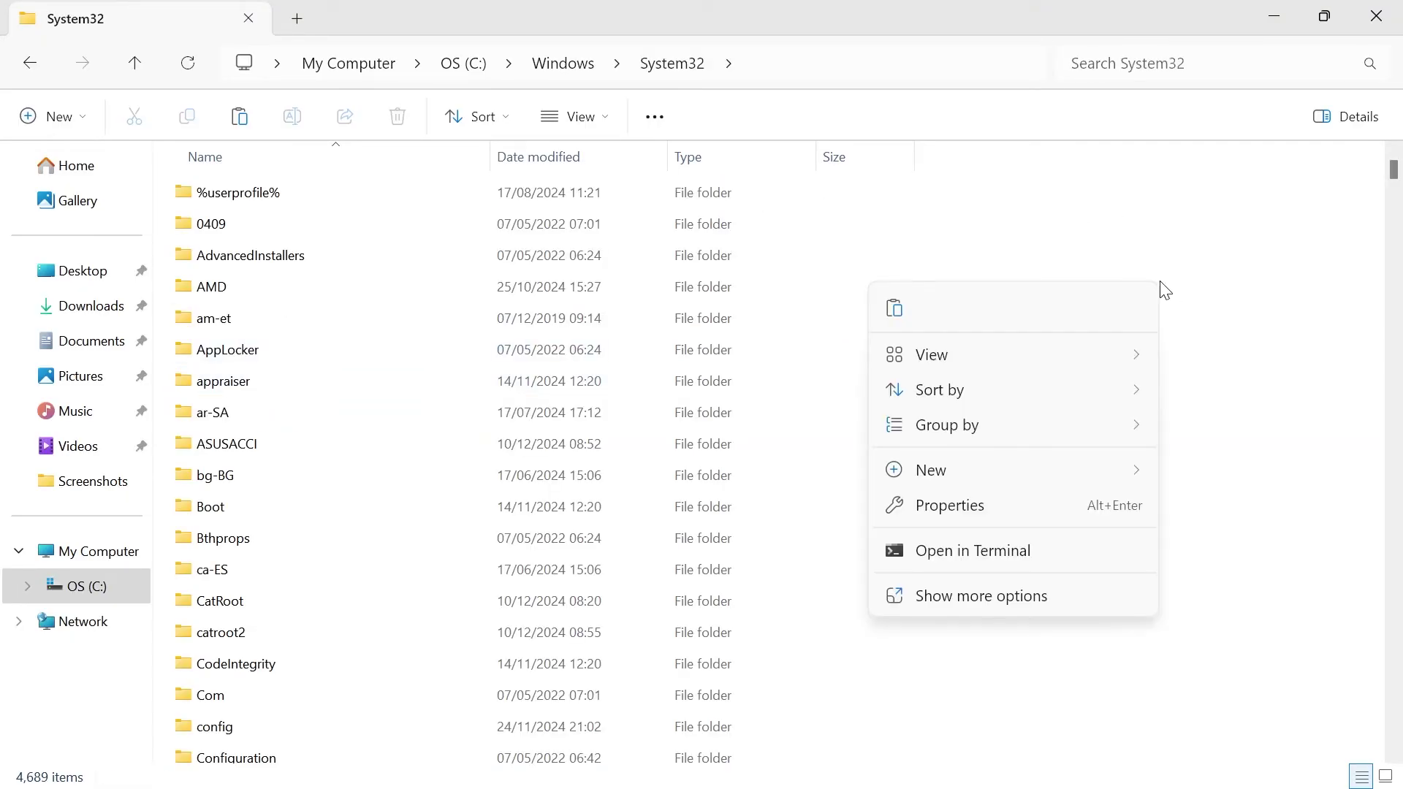
click(898, 312)
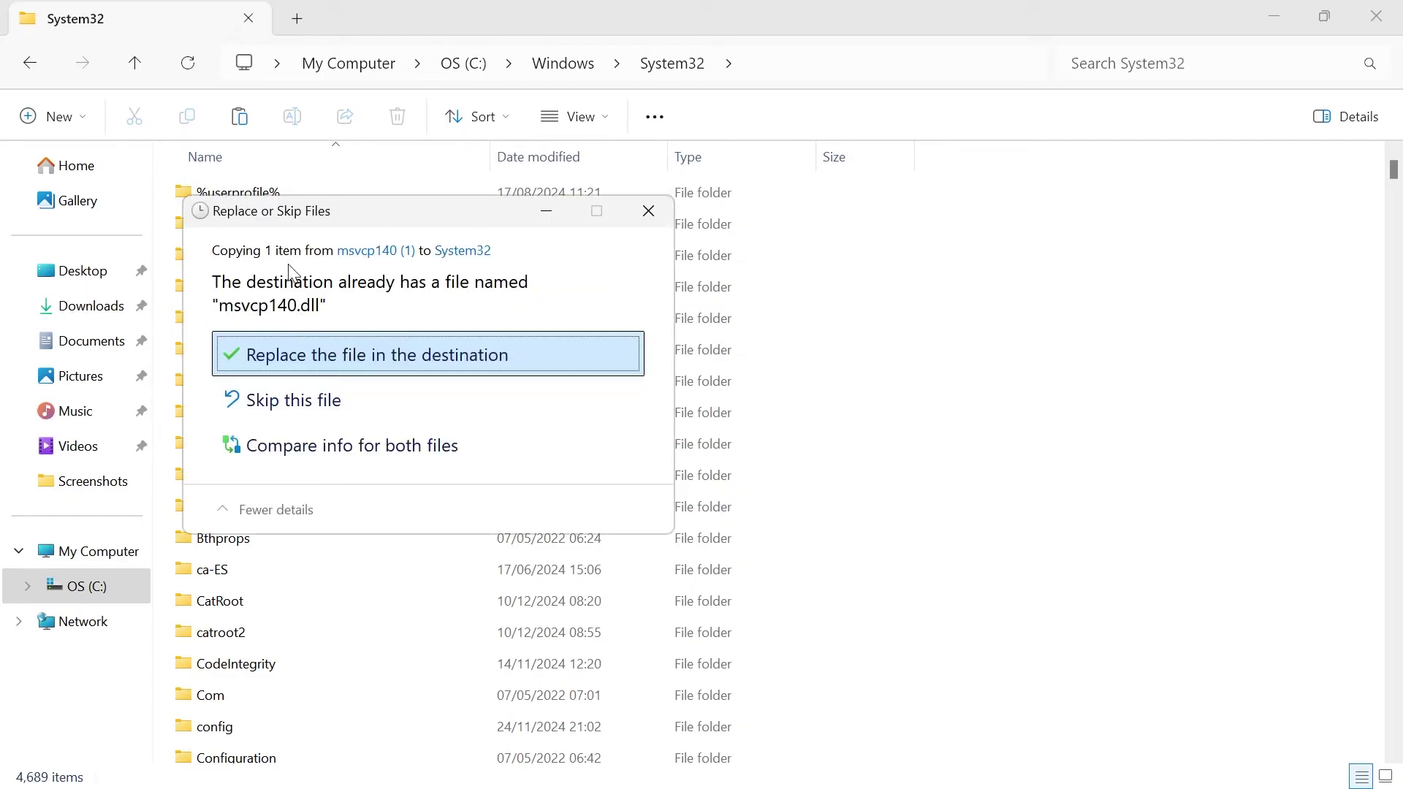
click(376, 357)
click(384, 331)
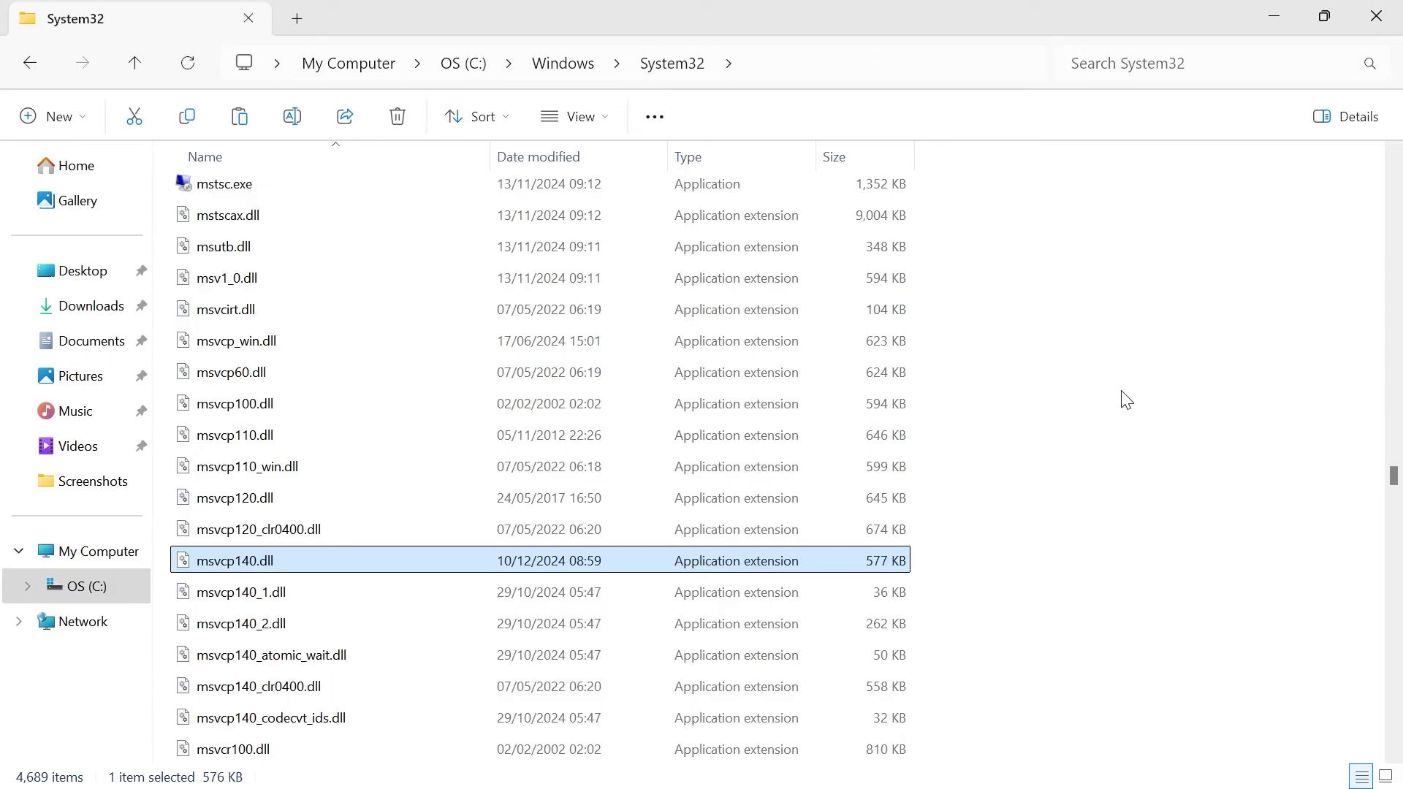
scroll(1131, 401, up, 20)
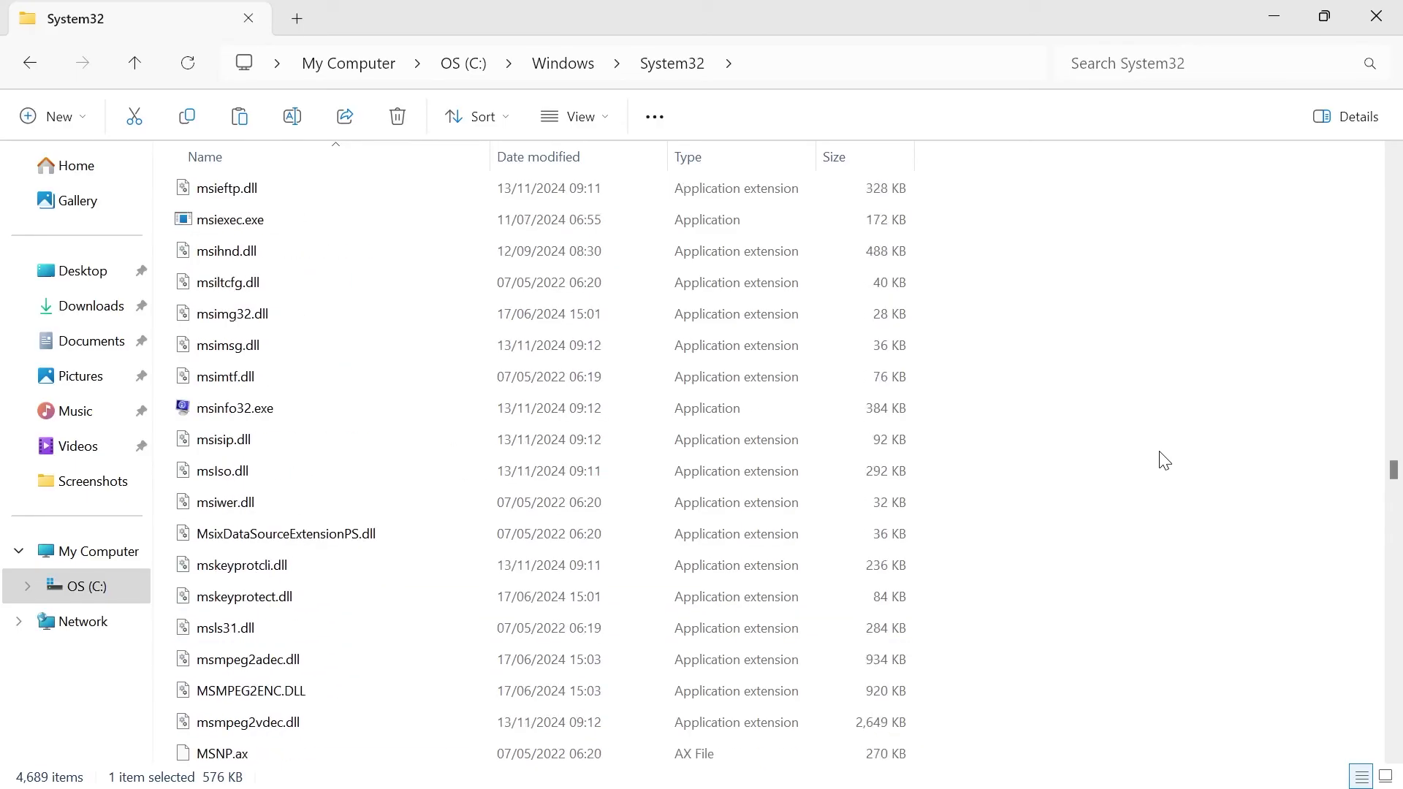
click(1183, 465)
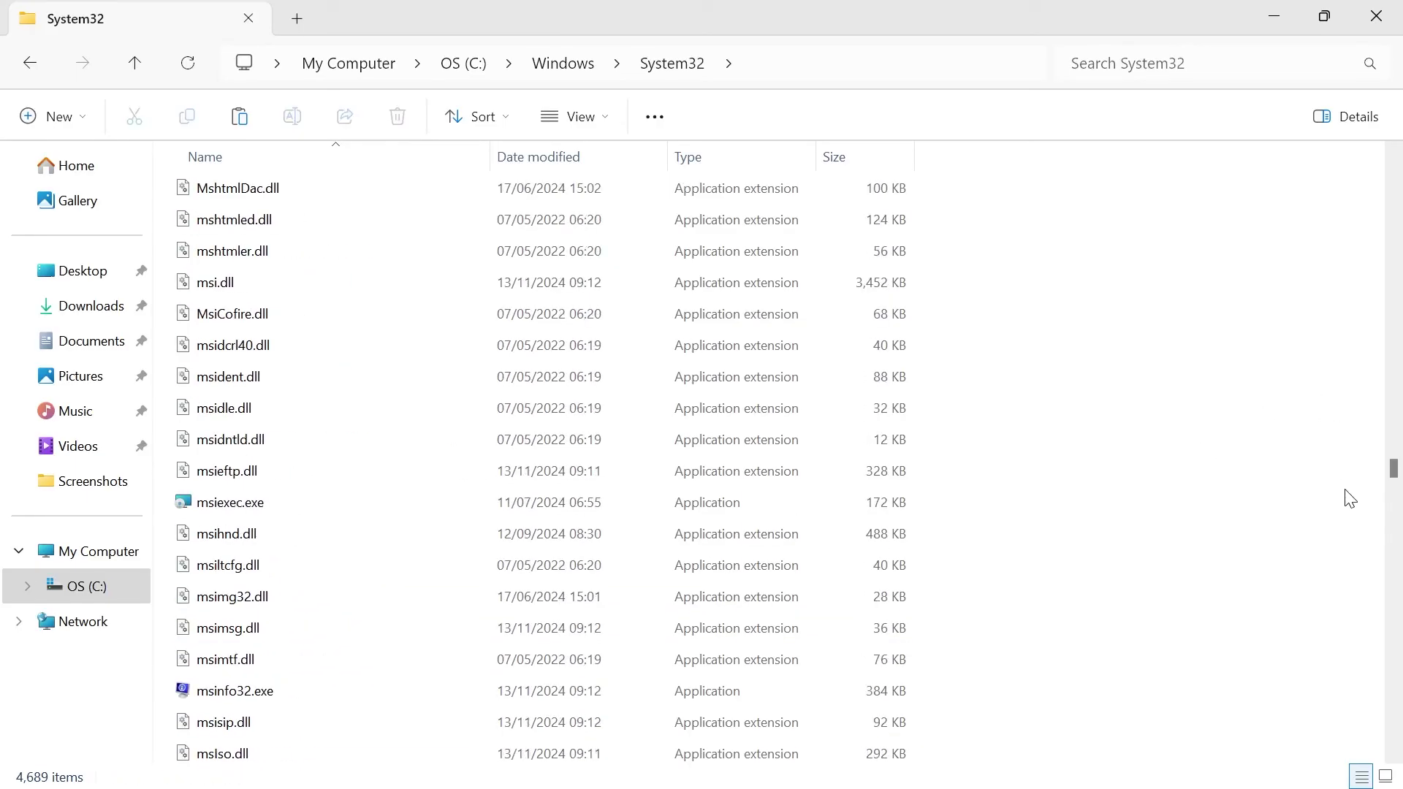
drag(1394, 470, 1322, 122)
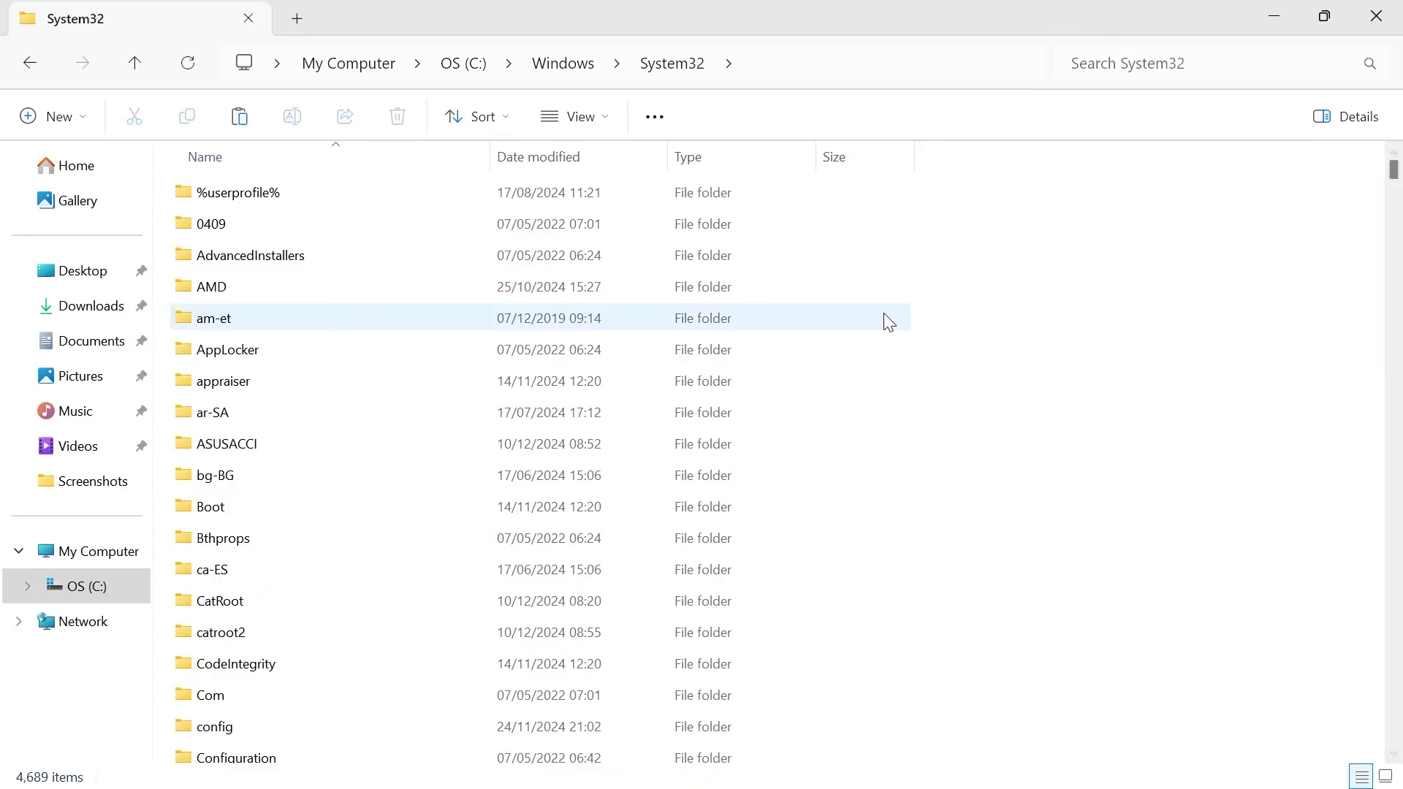
Go back to the Windows folder and open SysWOW64
click(29, 64)
scroll(348, 554, down, 1)
click(226, 500)
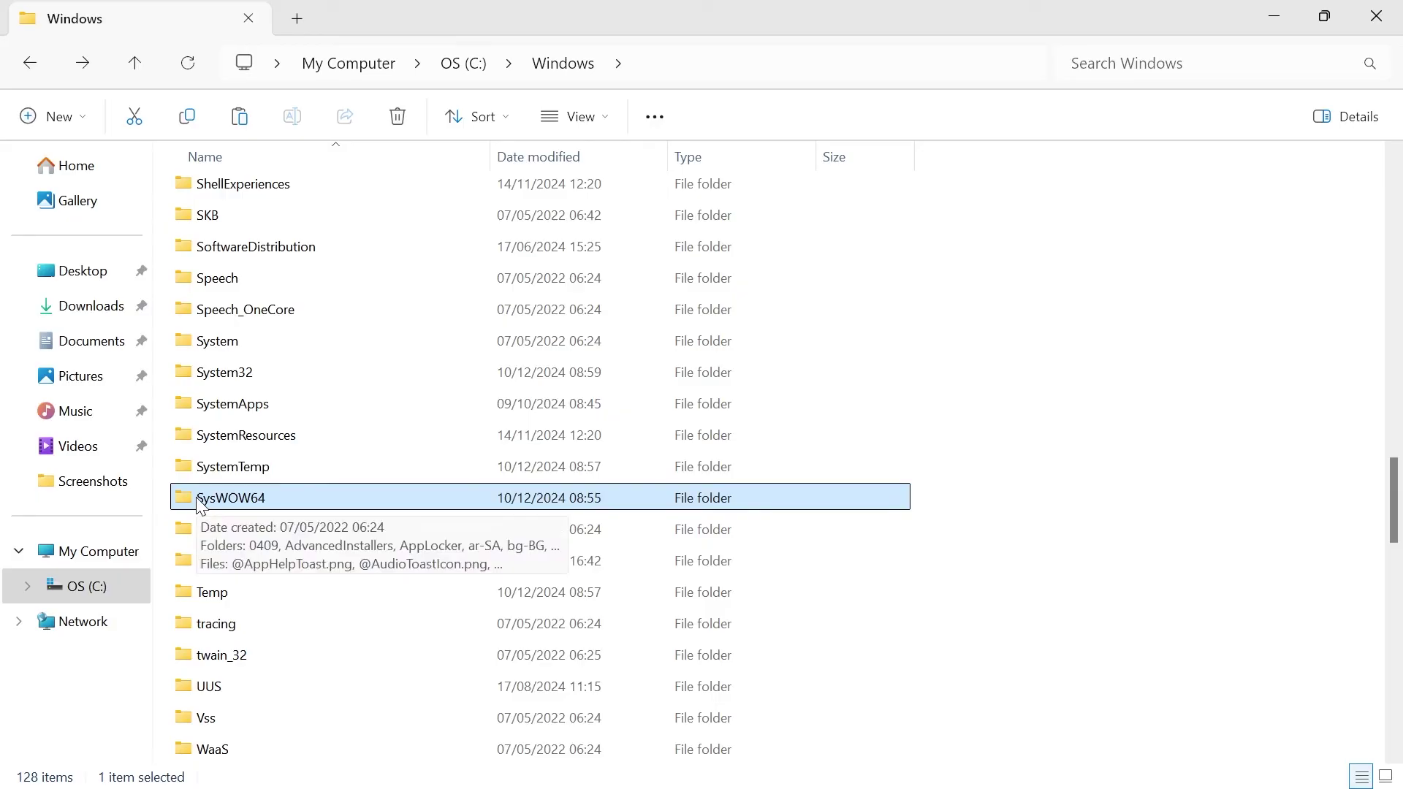
double_click(201, 504)
Replace SysWOW64's msvcp140.dll with the pasted 577 KB copy, then minimise File Explorer
right_click(1189, 275)
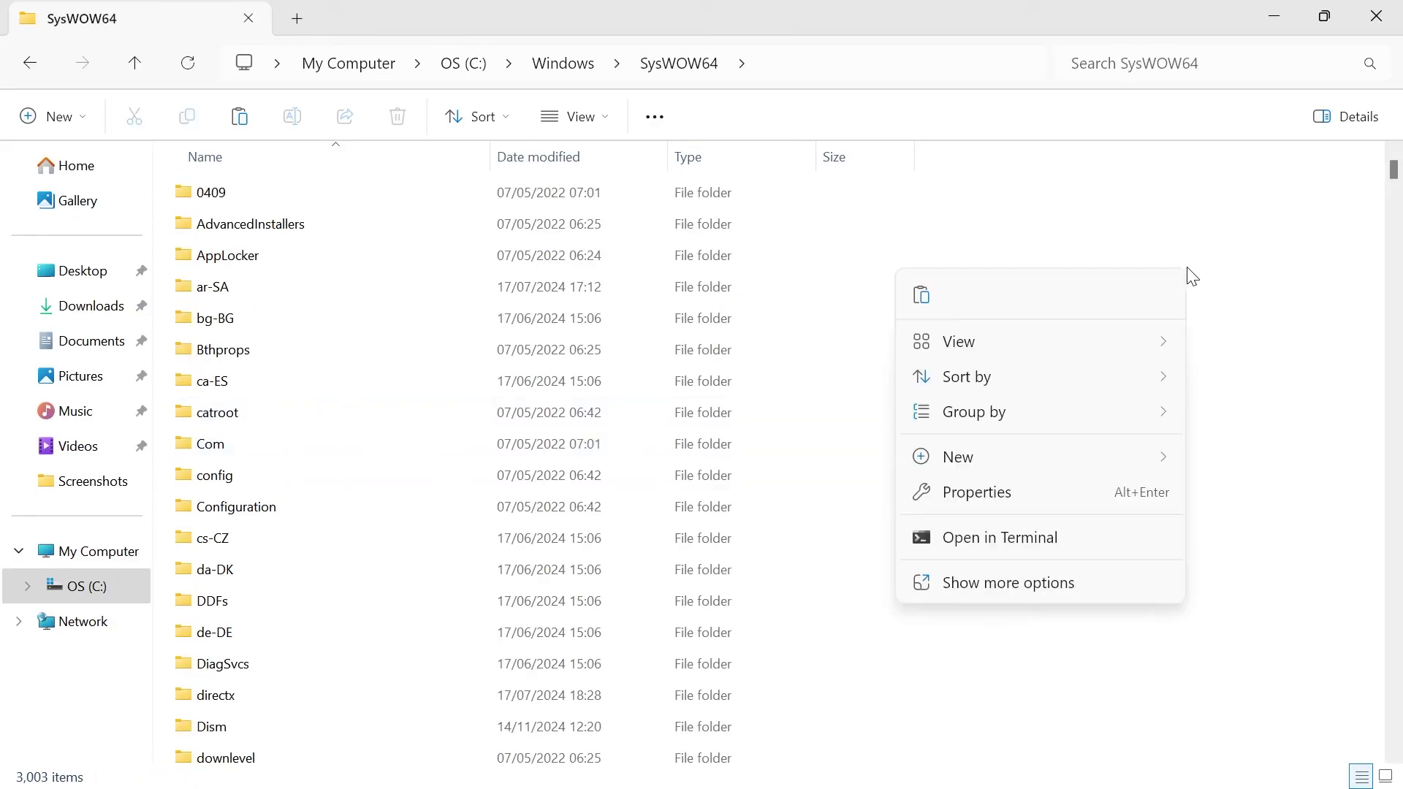
click(925, 293)
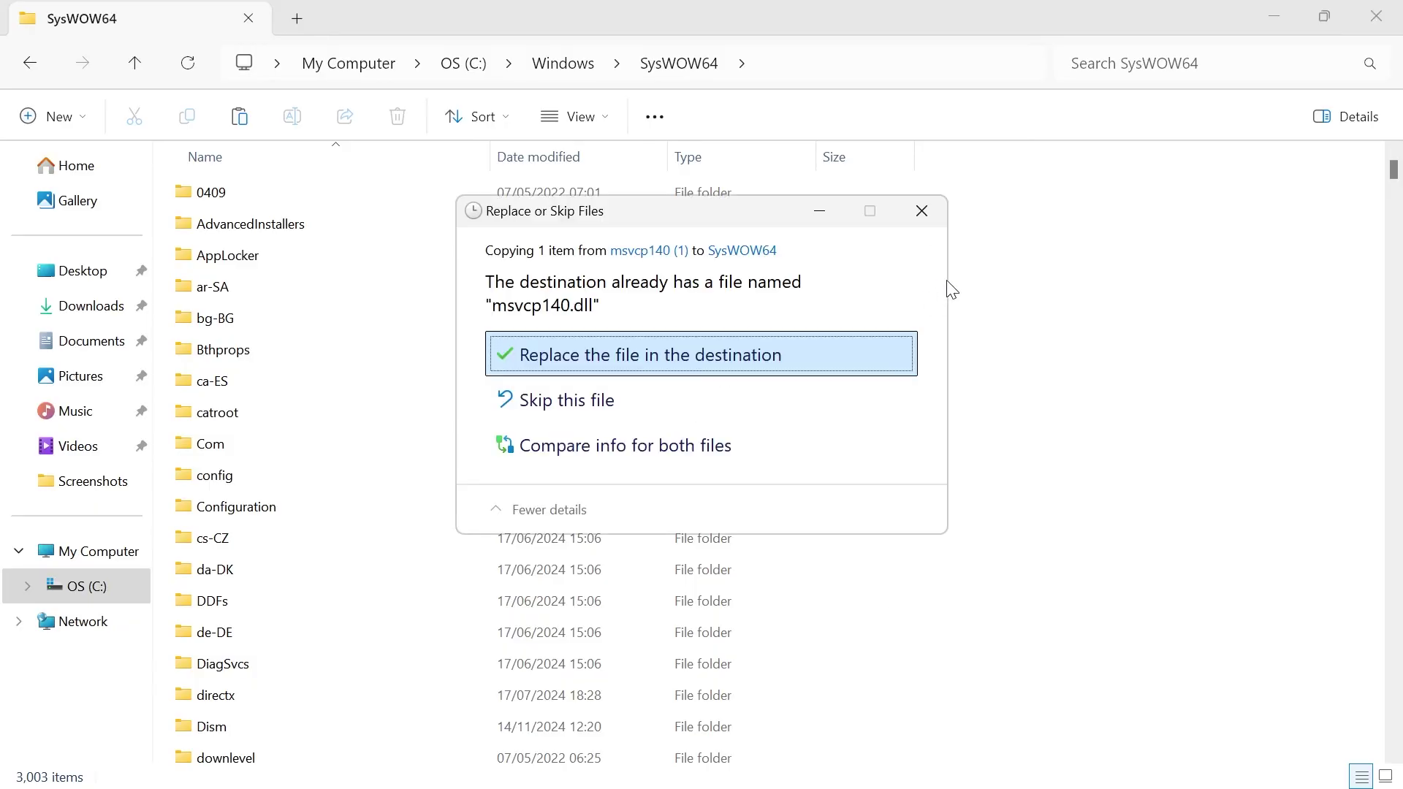
click(665, 354)
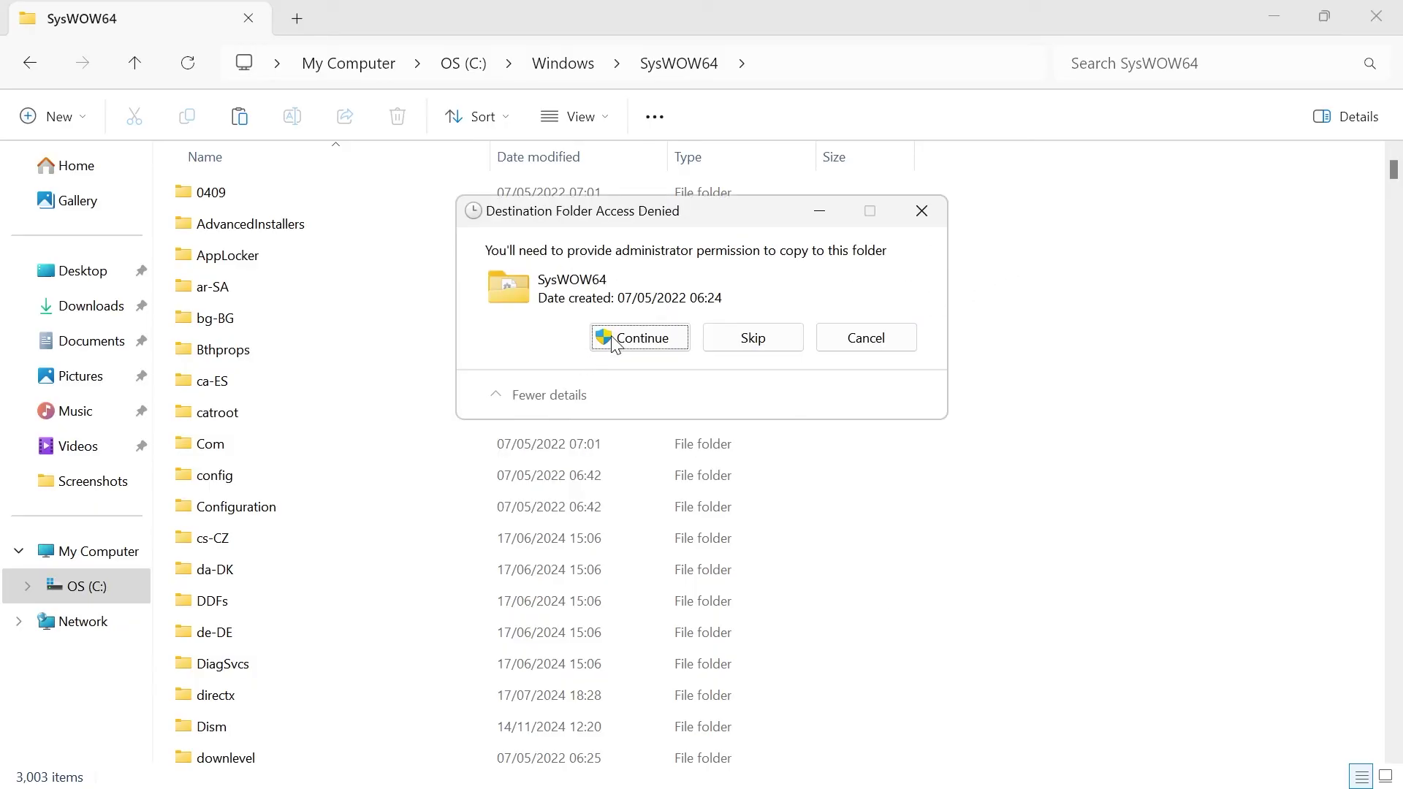
click(639, 338)
scroll(1043, 460, down, 1)
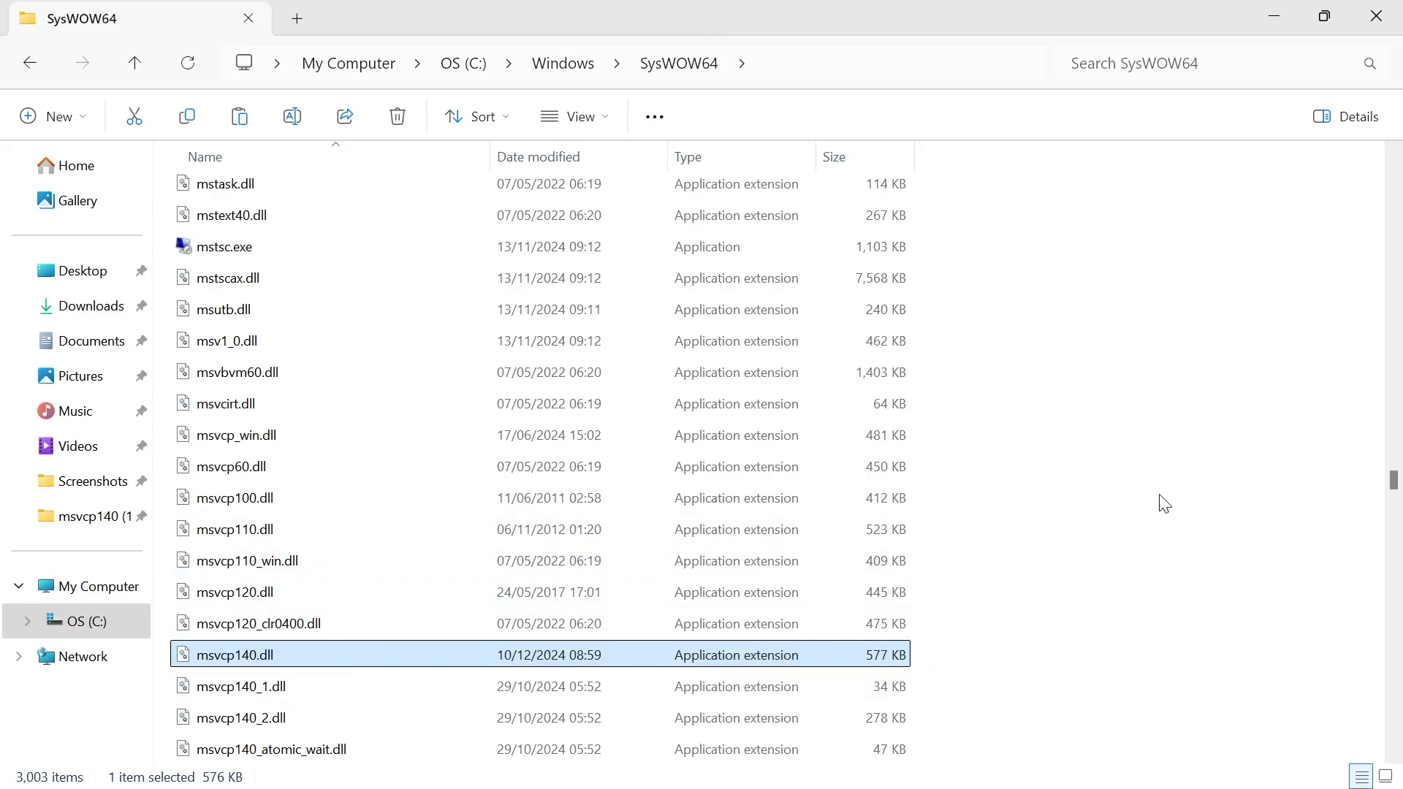
click(968, 322)
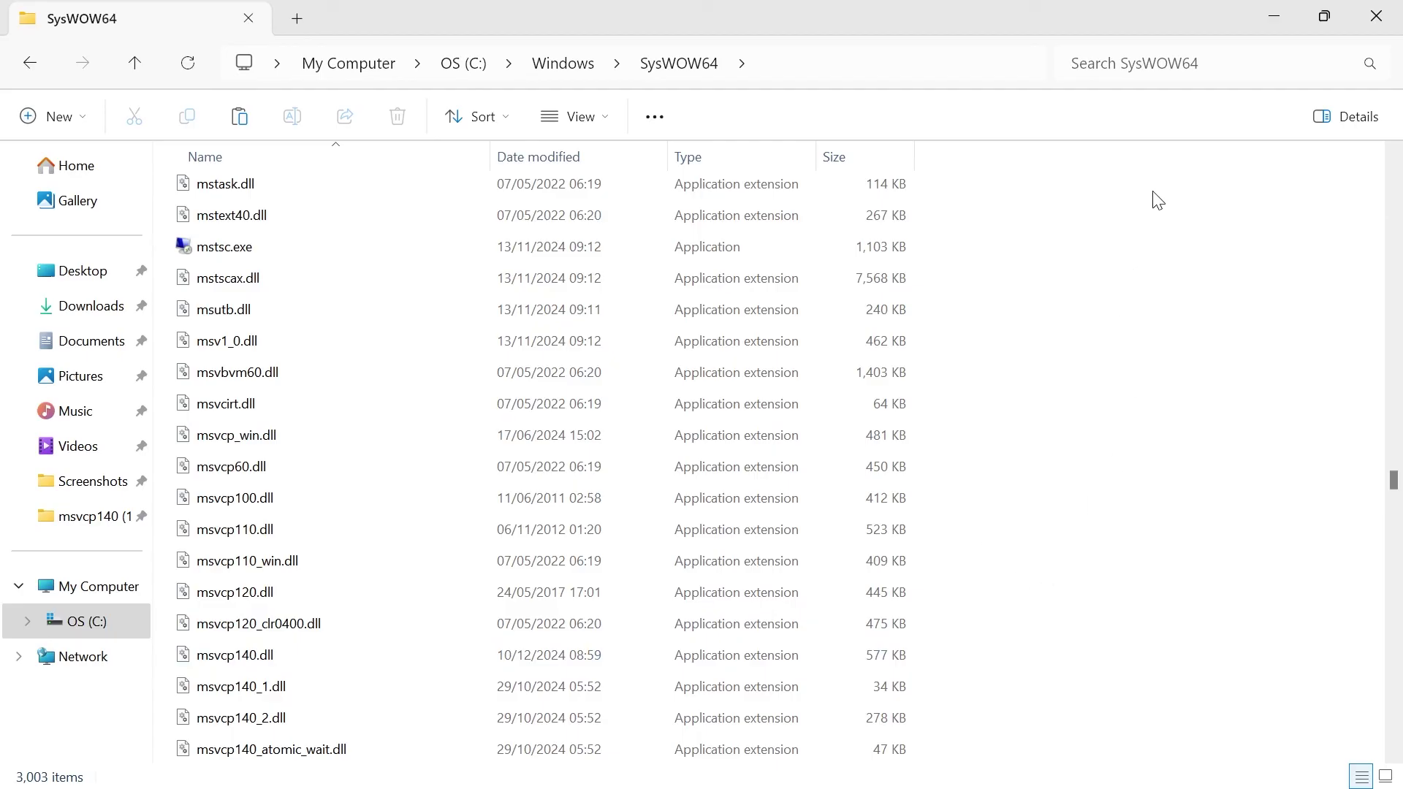
click(1274, 16)
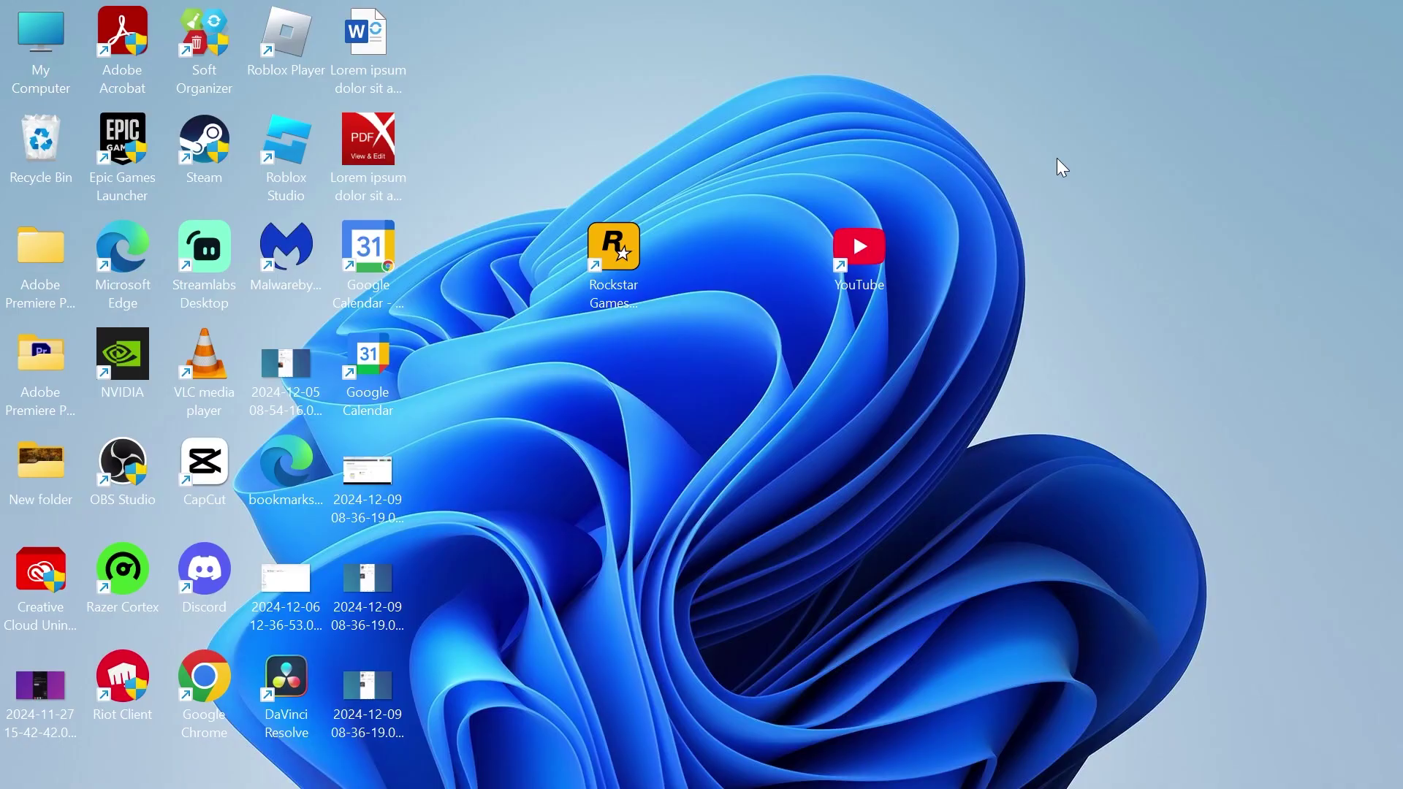